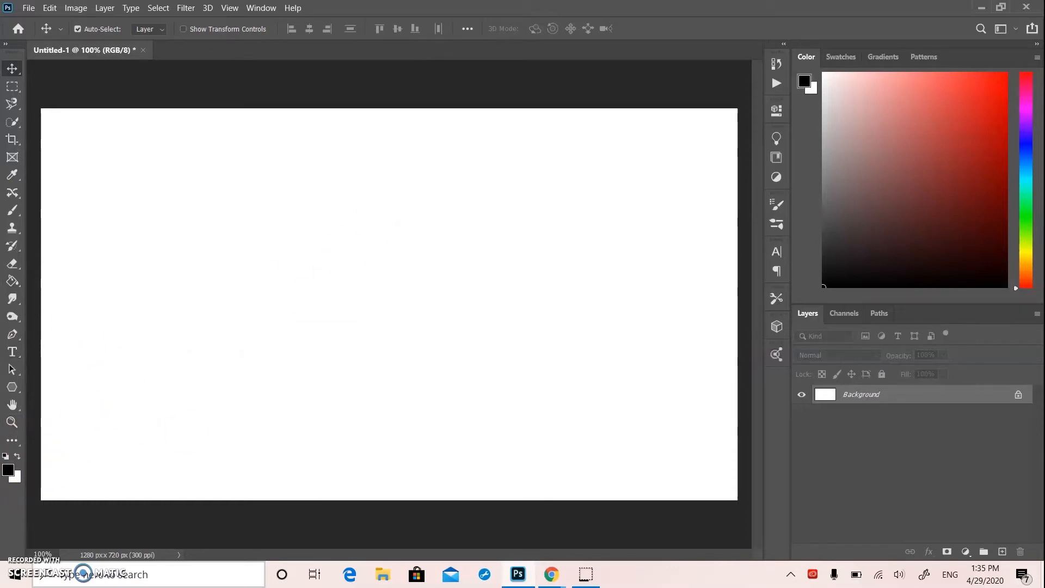
# Fill the background with black and add a white text layer containing the letter A
pyautogui.click(12, 281)
pyautogui.click(212, 297)
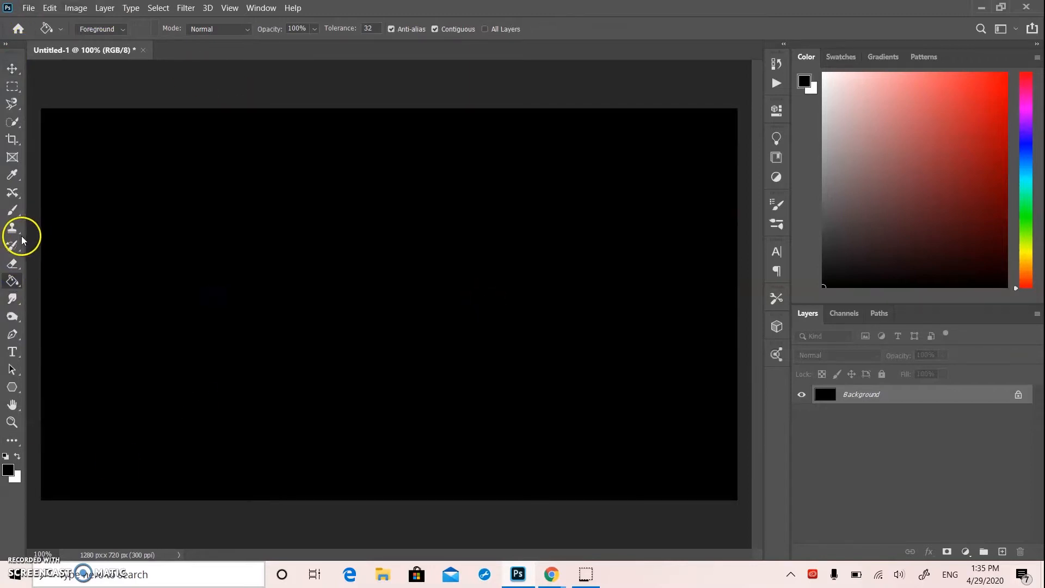
pyautogui.click(14, 353)
pyautogui.click(249, 198)
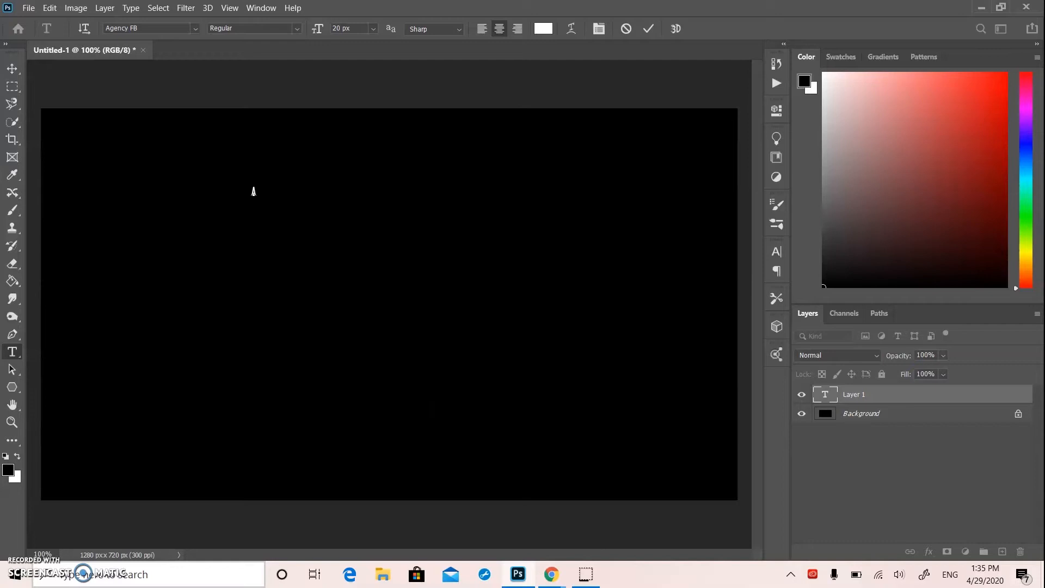
pyautogui.click(22, 71)
pyautogui.click(283, 248)
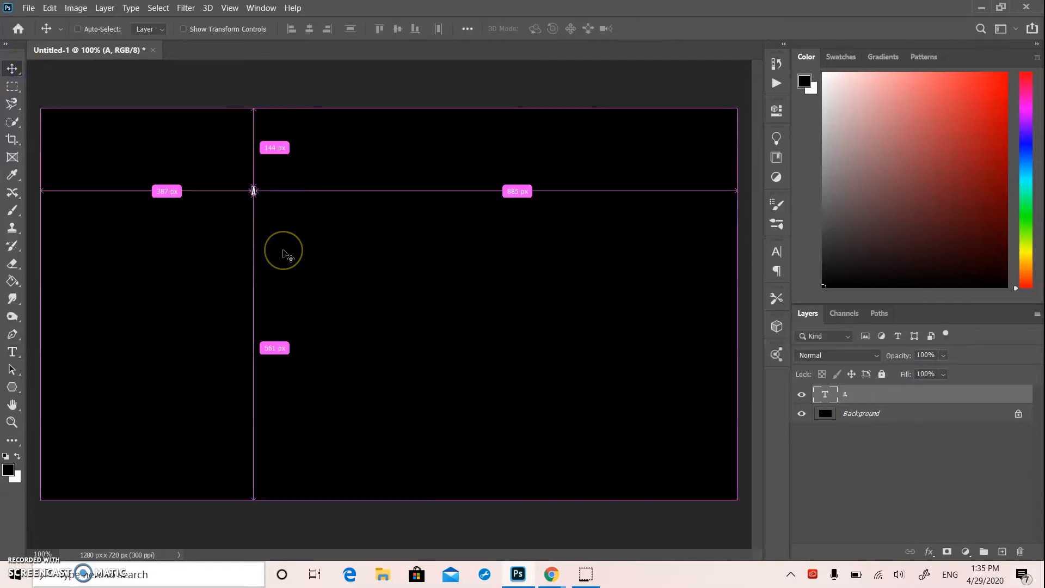
# Enlarge the letter A to about 2538% and center it horizontally on the canvas
pyautogui.hotkey('ctrl', 't')
pyautogui.moveTo(261, 196); pyautogui.dragTo(530, 423)
pyautogui.moveTo(309, 257); pyautogui.dragTo(385, 222)
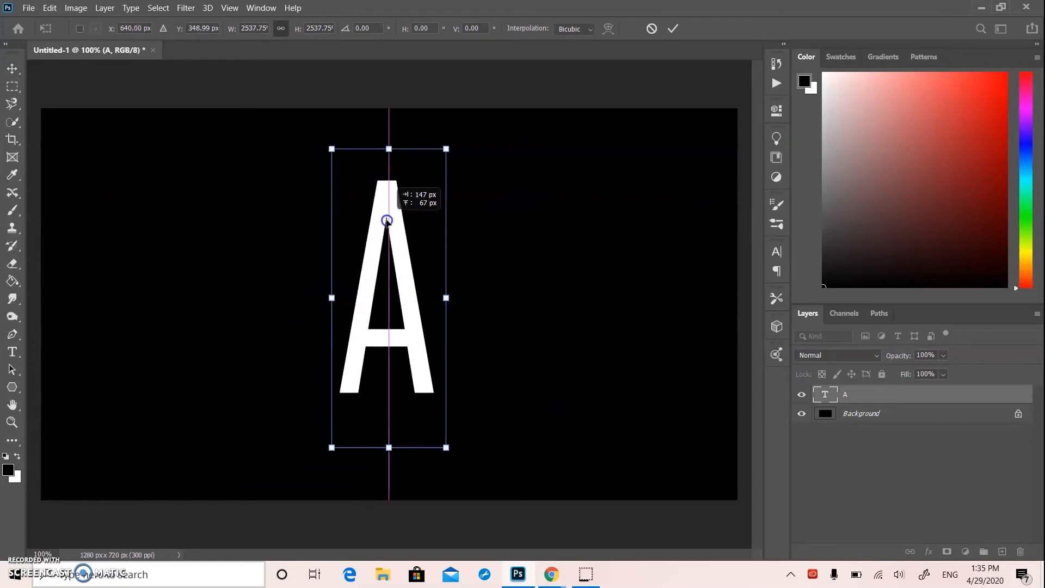
pyautogui.click(12, 69)
# Change the font of the letter A to Arboria Medium
pyautogui.doubleClick(384, 225)
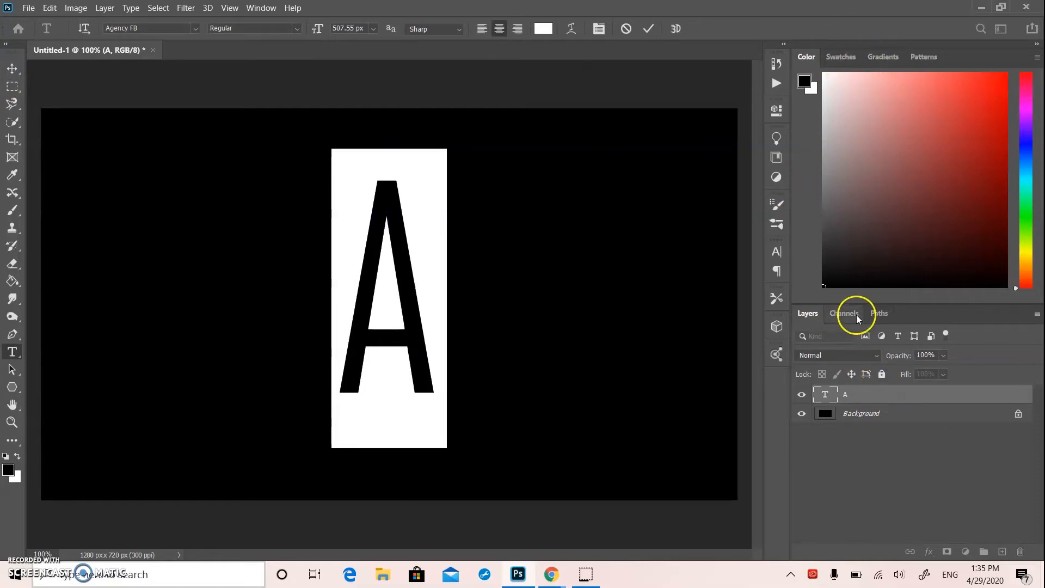
pyautogui.click(777, 109)
pyautogui.click(640, 246)
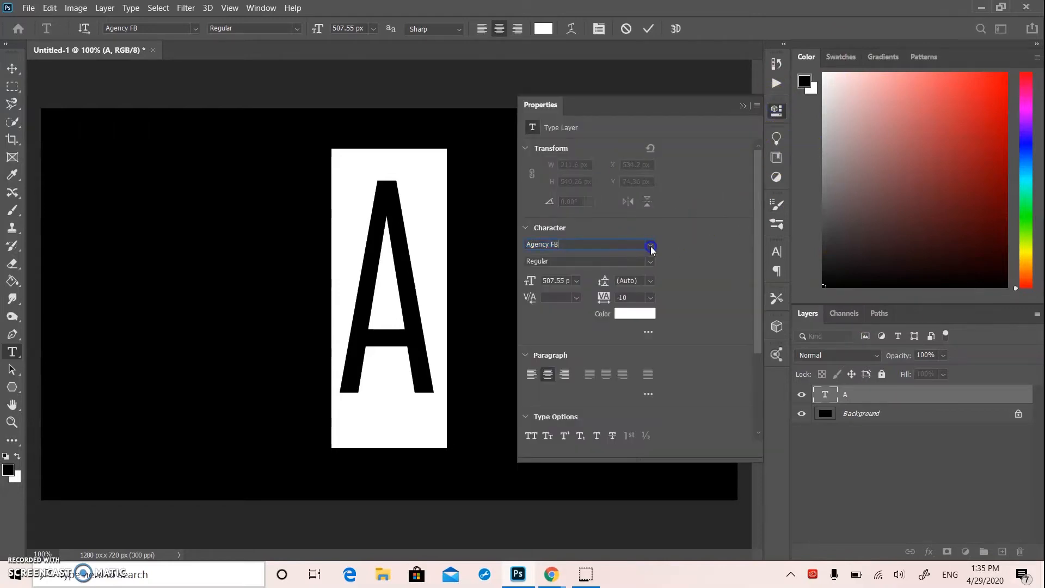
pyautogui.click(650, 246)
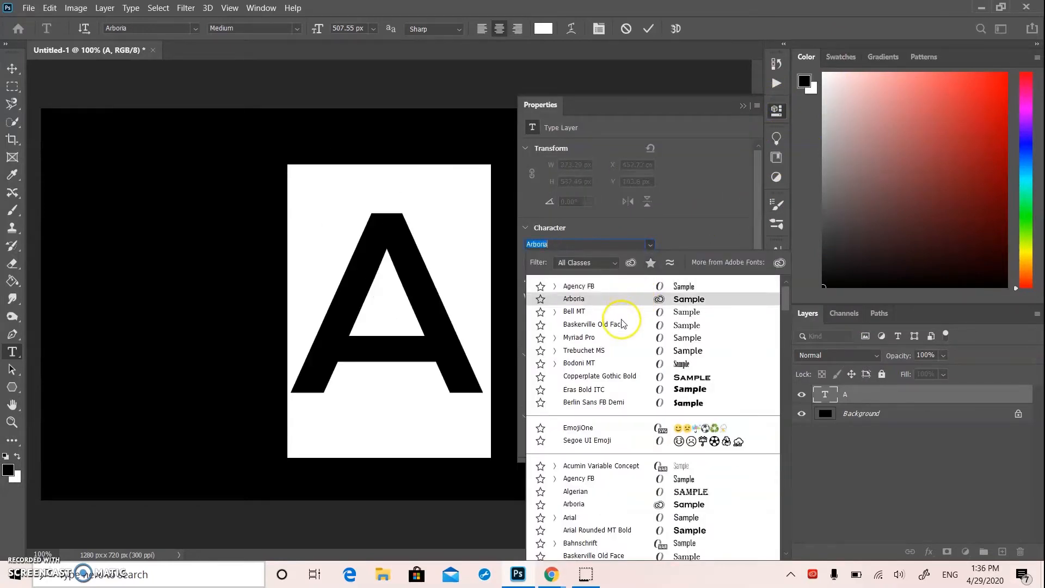
pyautogui.click(613, 300)
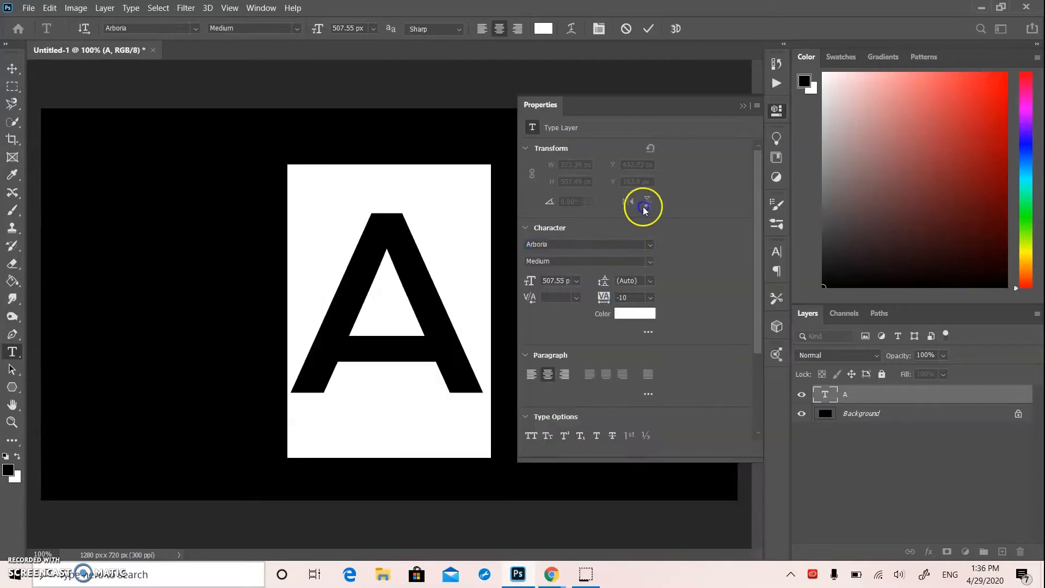
pyautogui.click(742, 107)
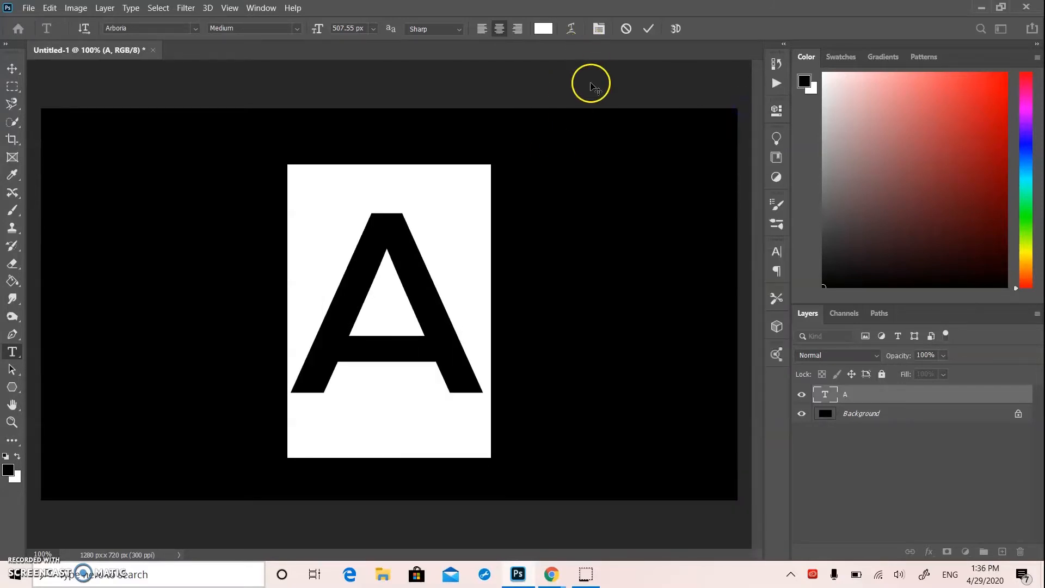
pyautogui.click(12, 69)
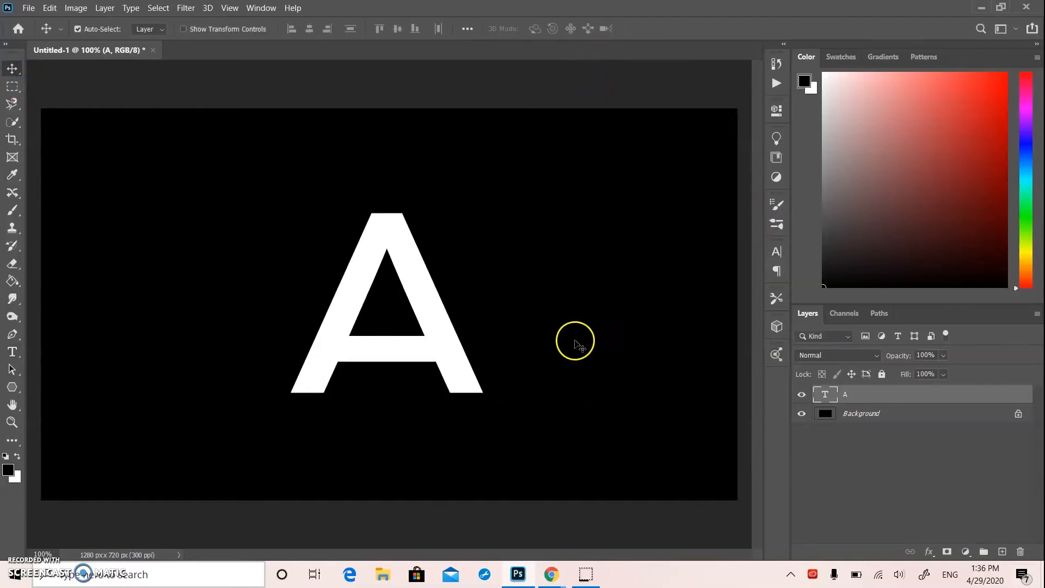
# Recolor the letter A to a medium blue, about #2790cc
pyautogui.click(380, 235)
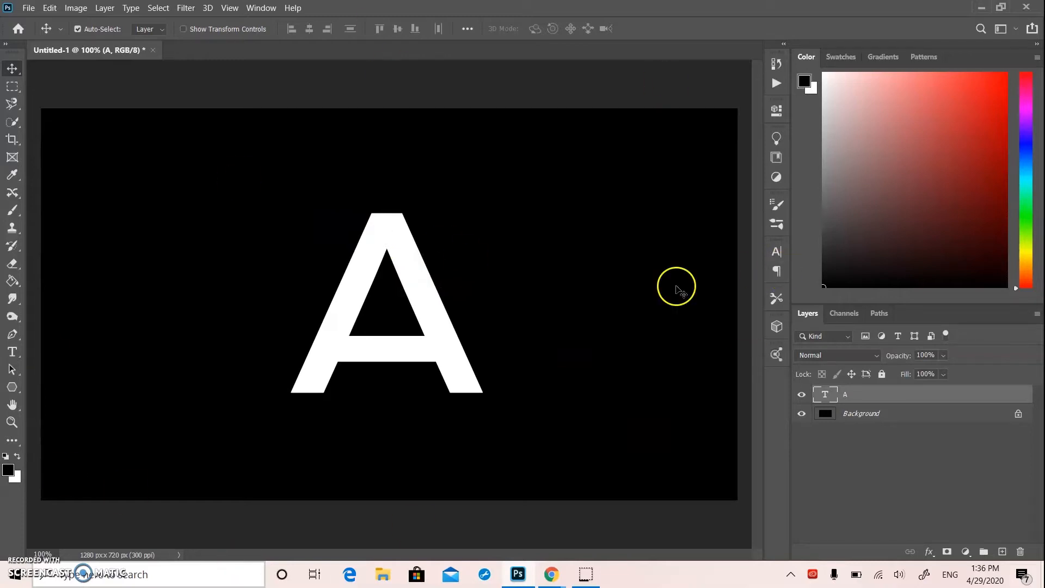
pyautogui.click(423, 283)
pyautogui.doubleClick(422, 284)
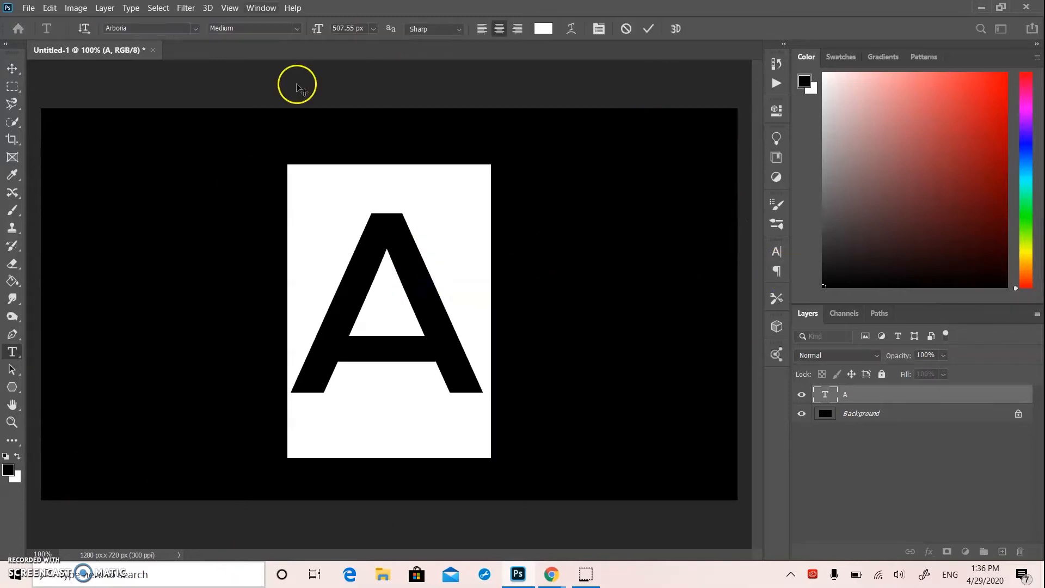
pyautogui.click(778, 111)
pyautogui.click(645, 311)
pyautogui.click(699, 339)
pyautogui.moveTo(746, 370); pyautogui.dragTo(746, 380)
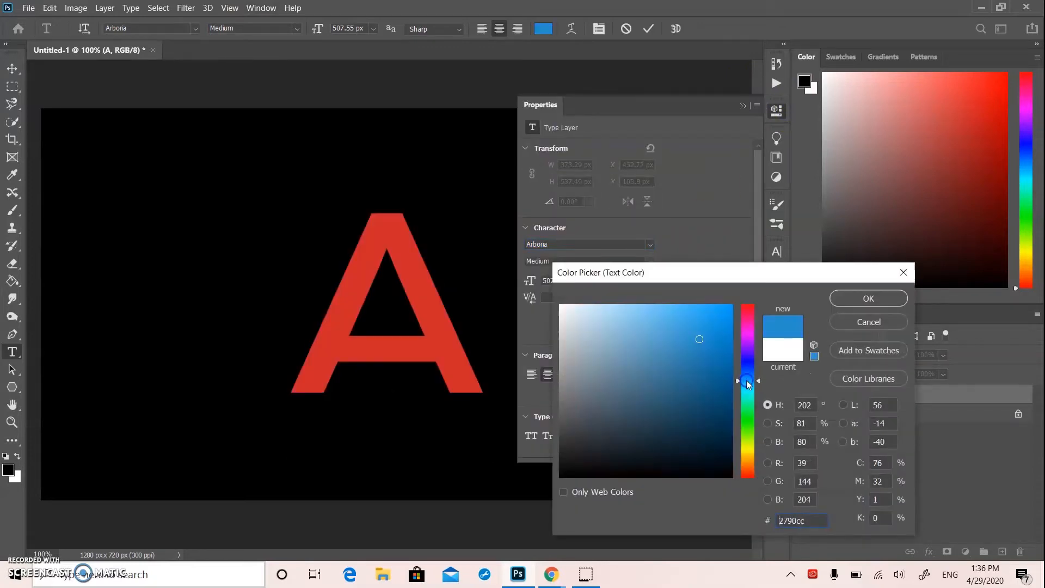
pyautogui.click(857, 299)
pyautogui.click(743, 105)
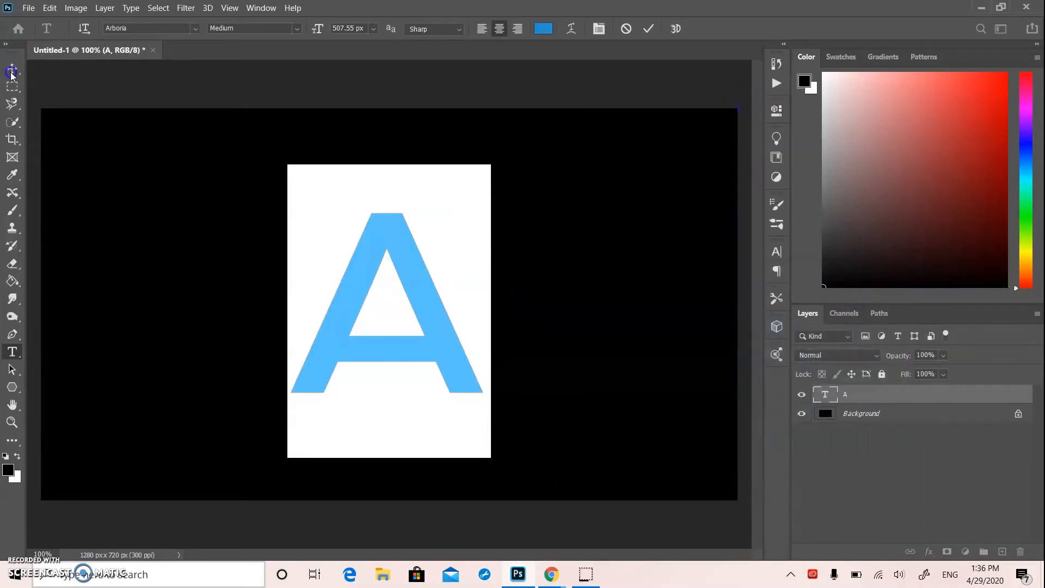
pyautogui.click(11, 72)
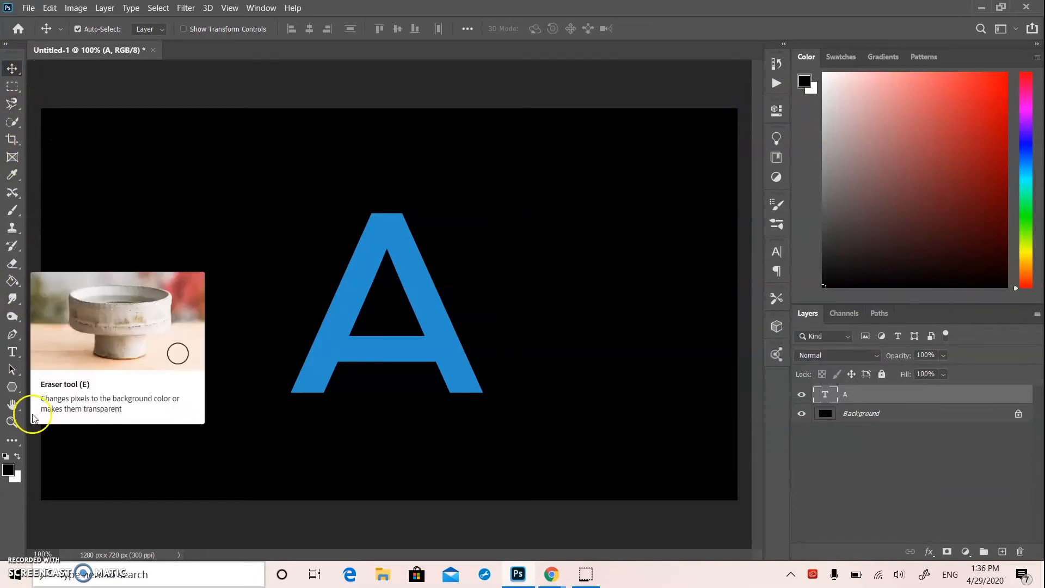
# Start a Pen tool shape on the letter's right leg, placing anchors at the inner crossbar corner and both foot corners
pyautogui.click(13, 336)
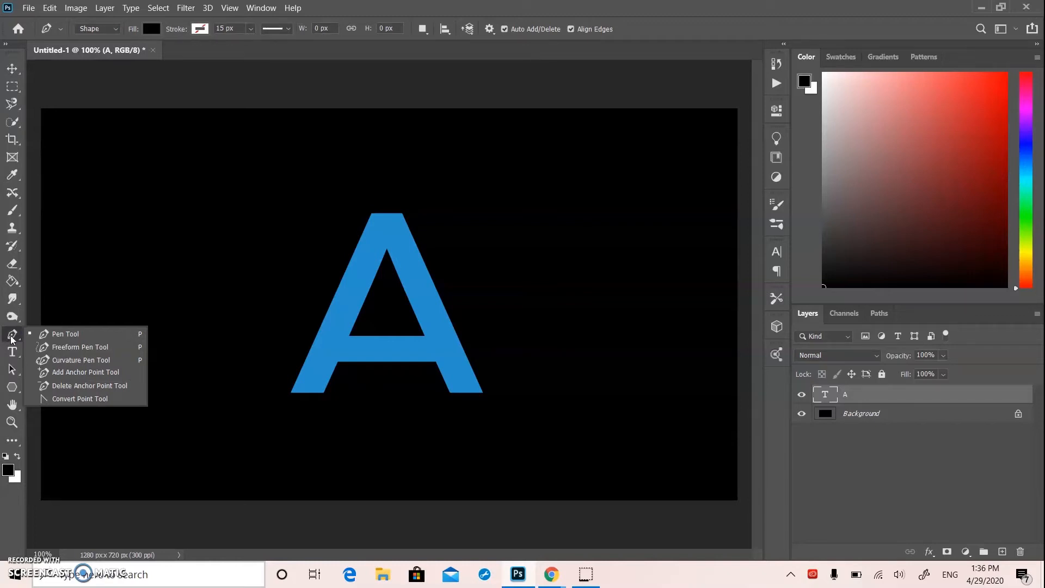
pyautogui.click(11, 339)
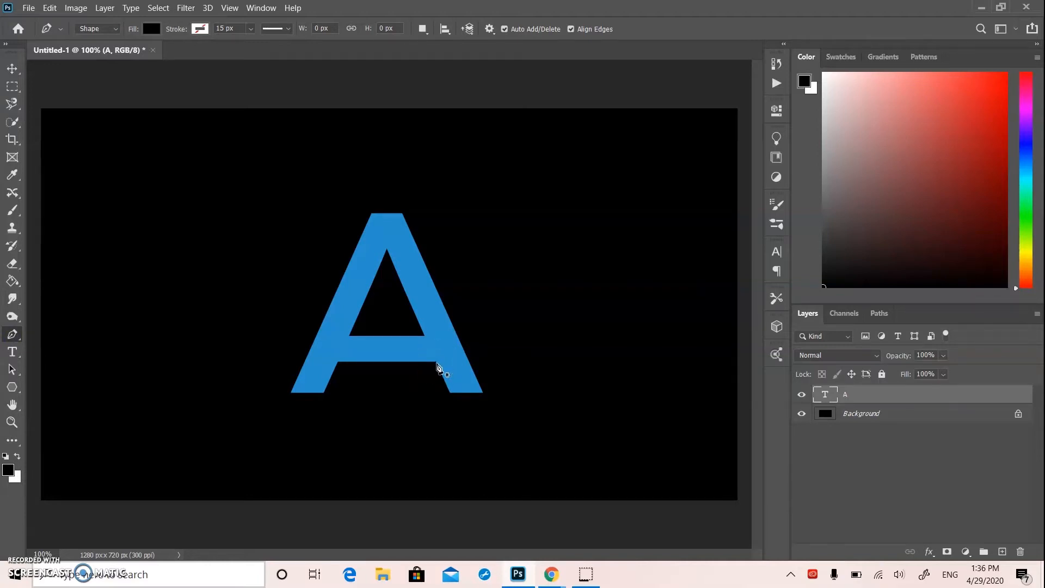
pyautogui.click(437, 363)
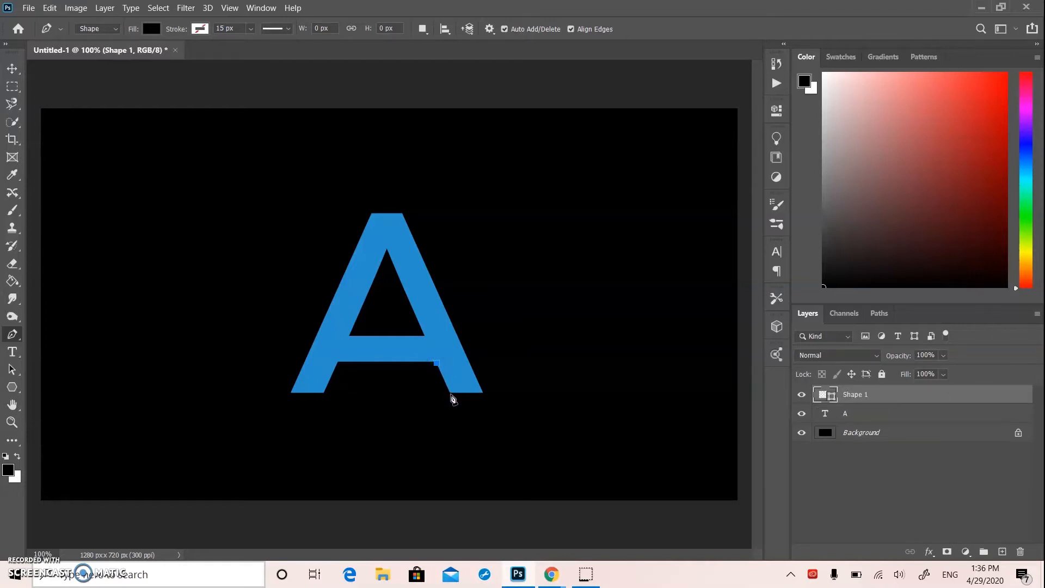
pyautogui.click(484, 396)
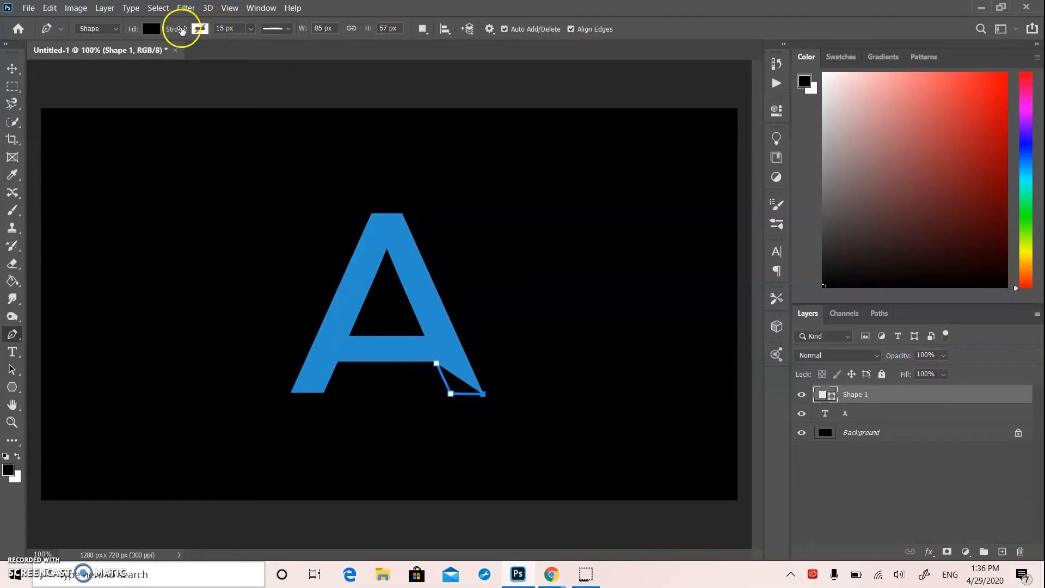
# Give the pen shape no fill and a blue stroke 4.68 px wide
pyautogui.click(152, 28)
pyautogui.click(71, 54)
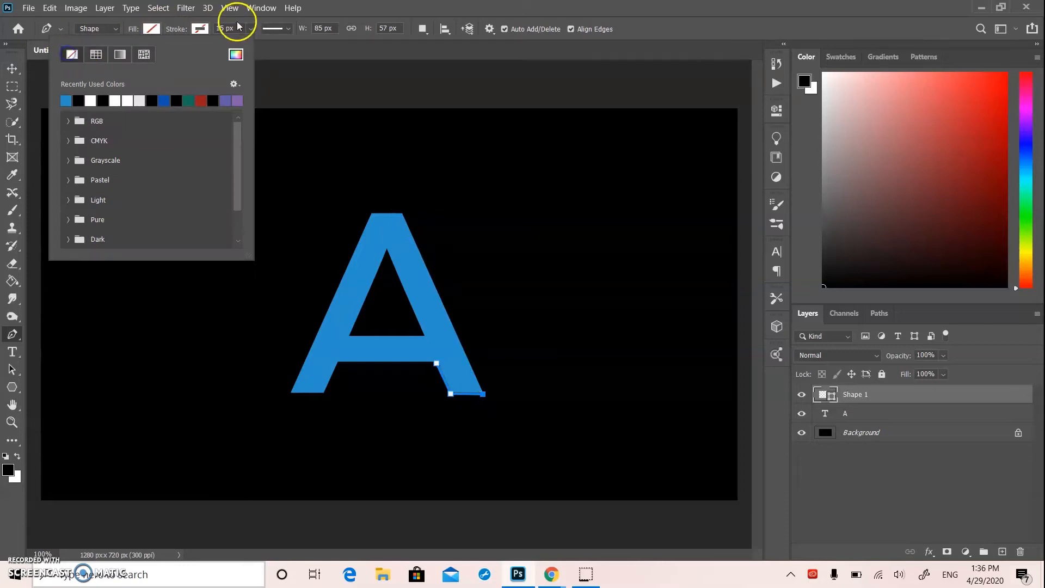
pyautogui.click(198, 30)
pyautogui.click(401, 231)
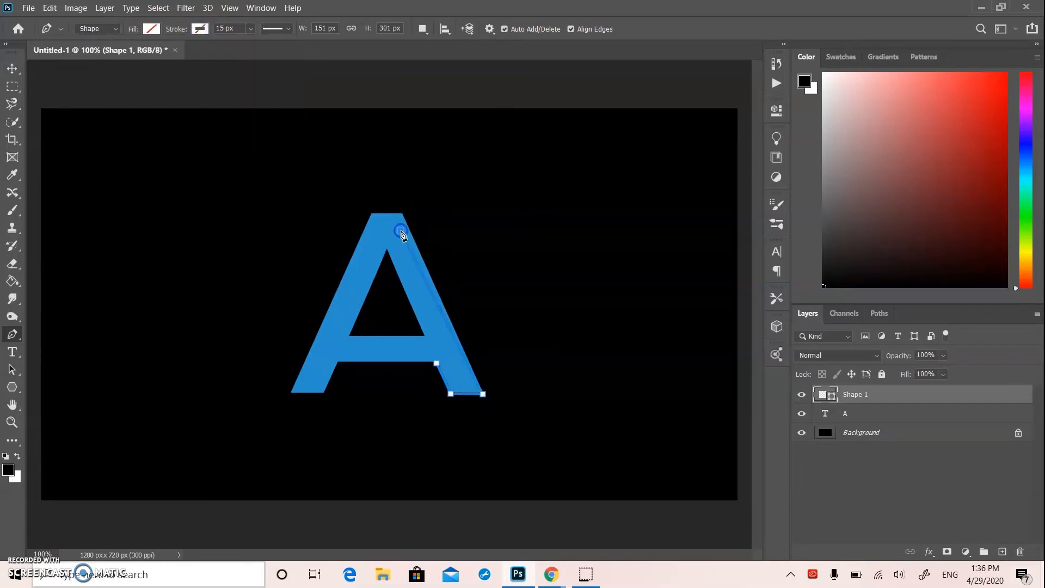
pyautogui.hotkey('ctrl', 'z')
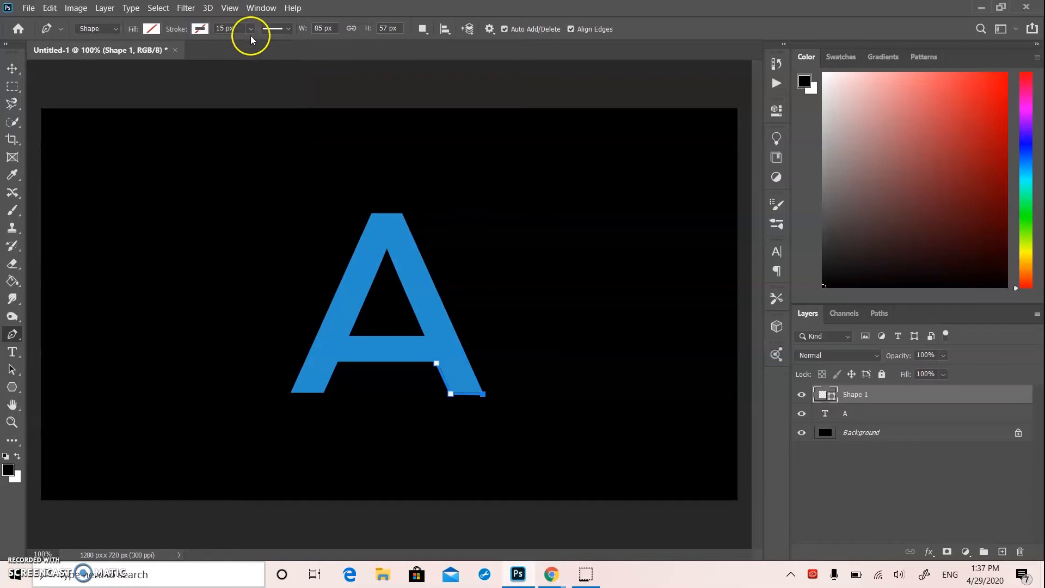
pyautogui.click(200, 29)
pyautogui.click(114, 100)
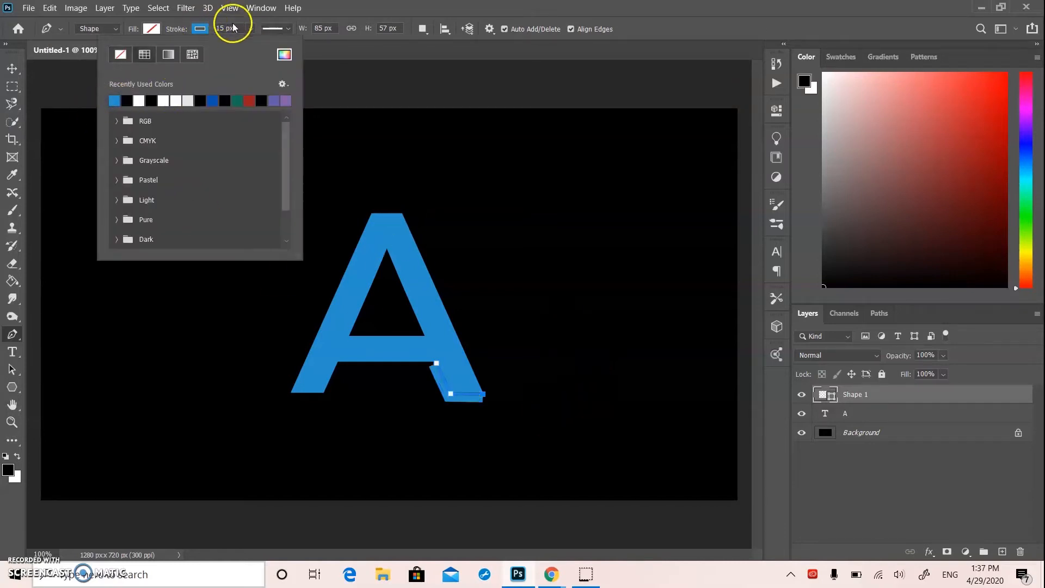
pyautogui.click(250, 29)
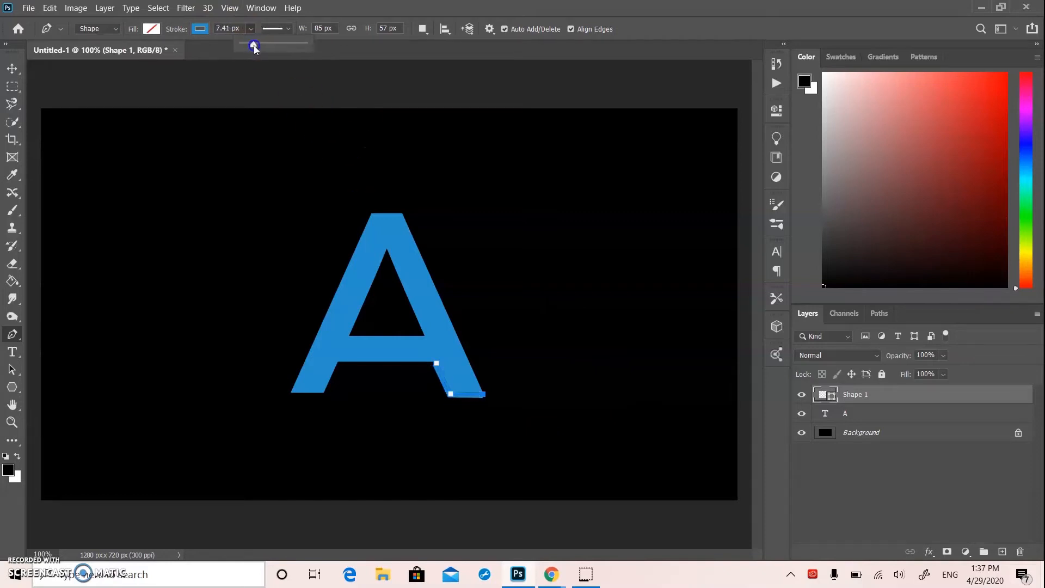
pyautogui.click(404, 93)
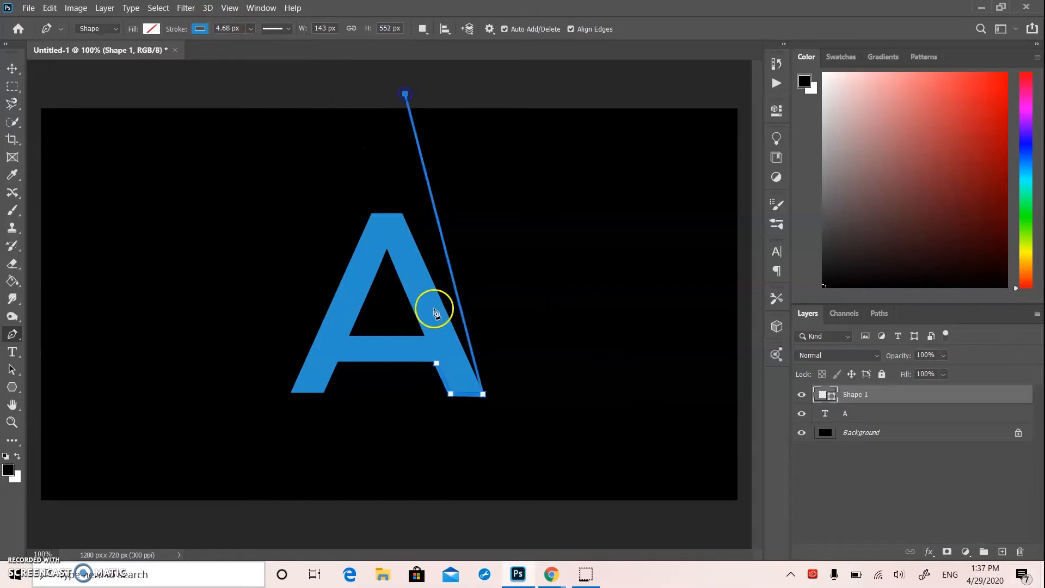
pyautogui.hotkey('ctrl', 'z')
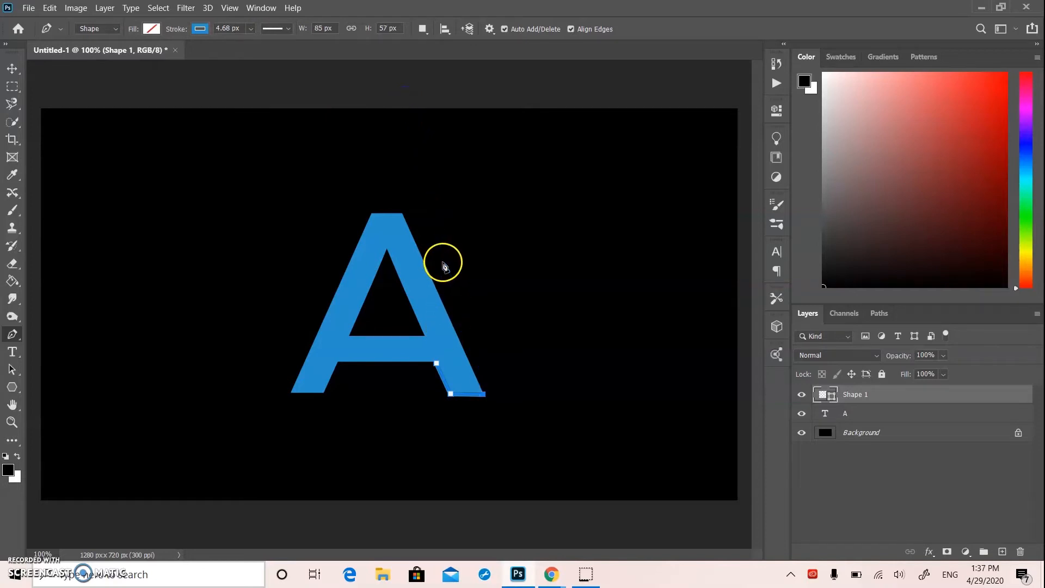
# Finish the right leg's outline through the letter's top right corner, top middle and inner apex, closing it at the starting anchor
pyautogui.click(404, 215)
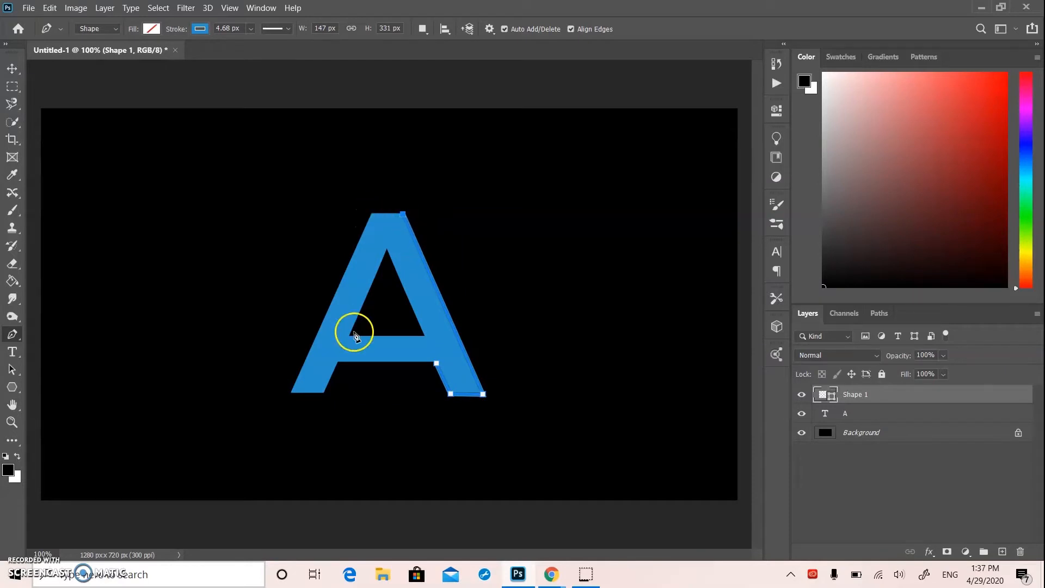
pyautogui.click(387, 216)
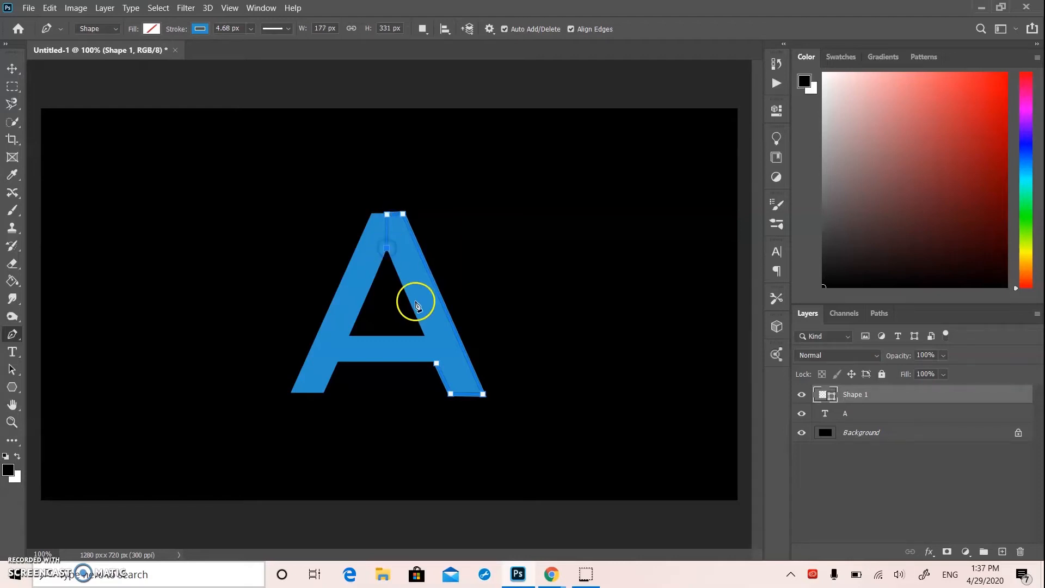
pyautogui.click(437, 367)
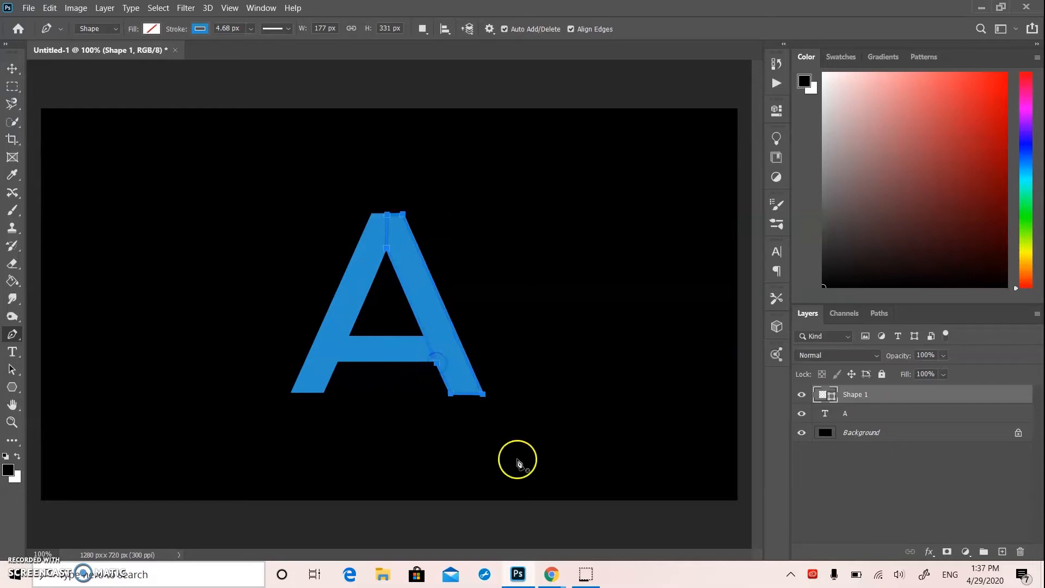
# Move the letter A toward the left of the canvas and the finished leg outline well to its right
pyautogui.click(21, 58)
pyautogui.moveTo(416, 299); pyautogui.dragTo(324, 294)
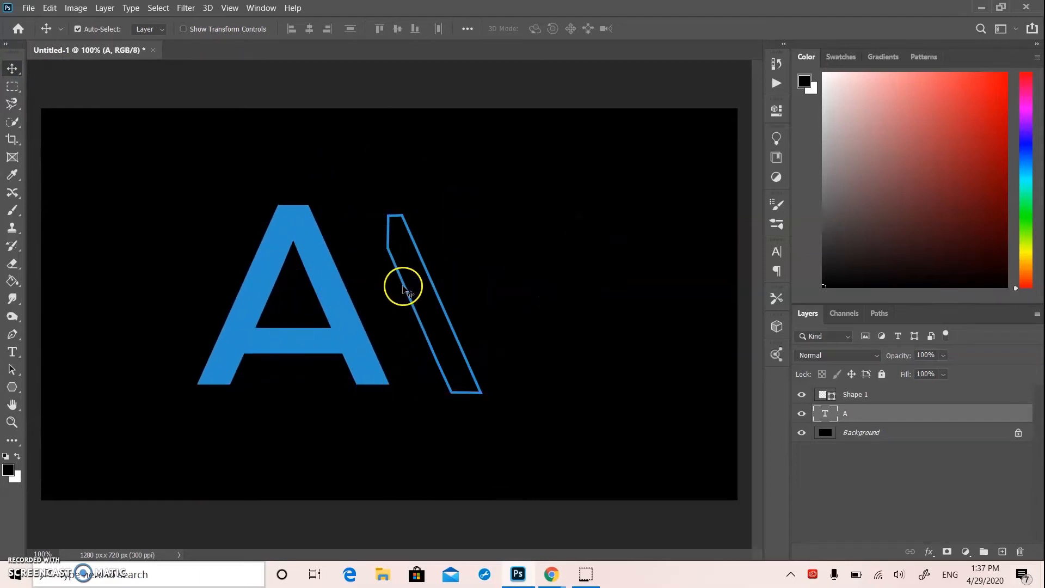
pyautogui.moveTo(402, 283); pyautogui.dragTo(443, 234)
pyautogui.click(416, 246)
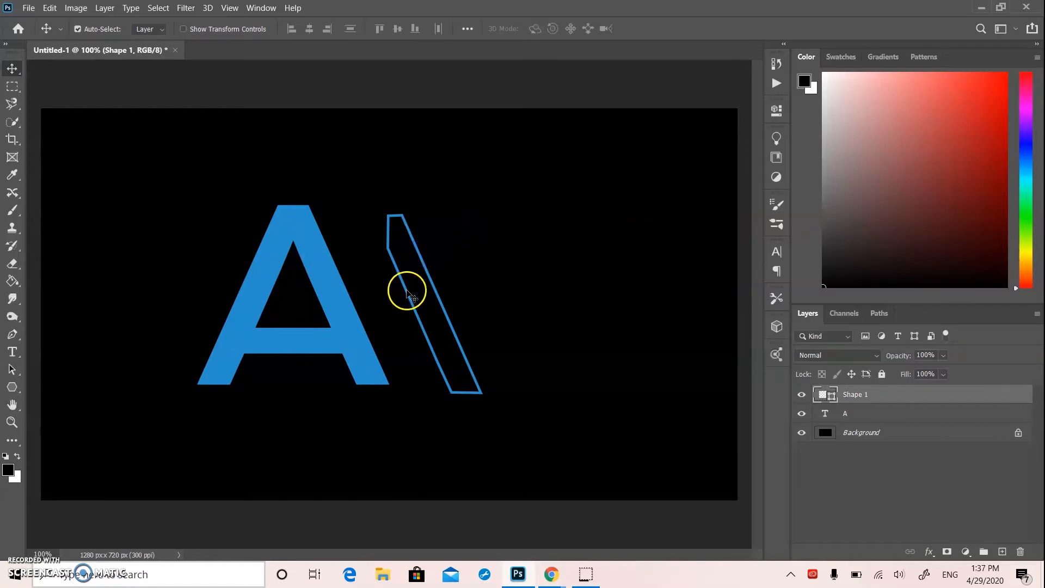
pyautogui.moveTo(411, 296); pyautogui.dragTo(601, 278)
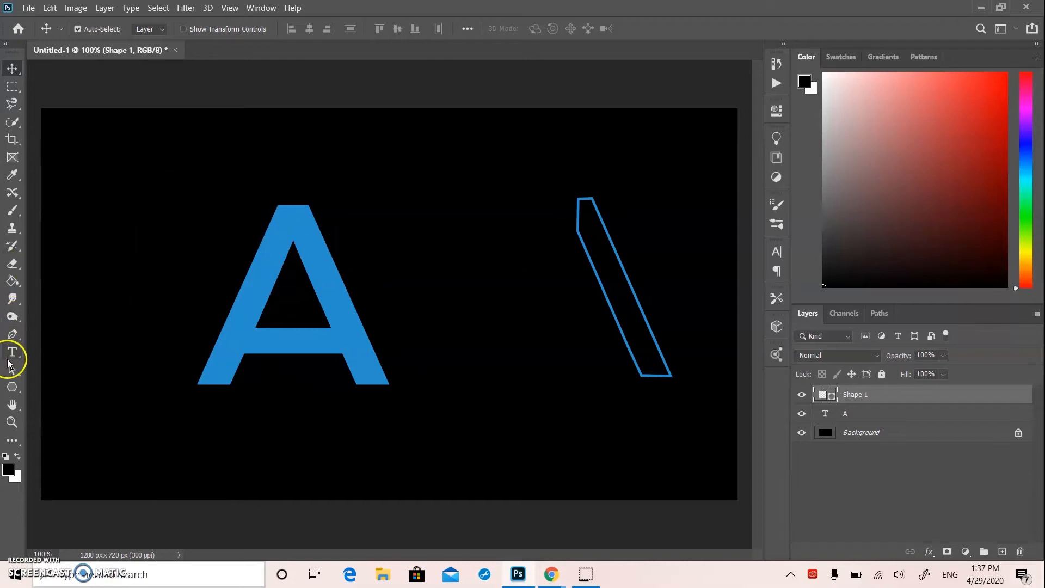
# Trace the letter's left leg with the Pen tool from the top right corner through both foot corners to the top left corner, closing the shape
pyautogui.click(12, 334)
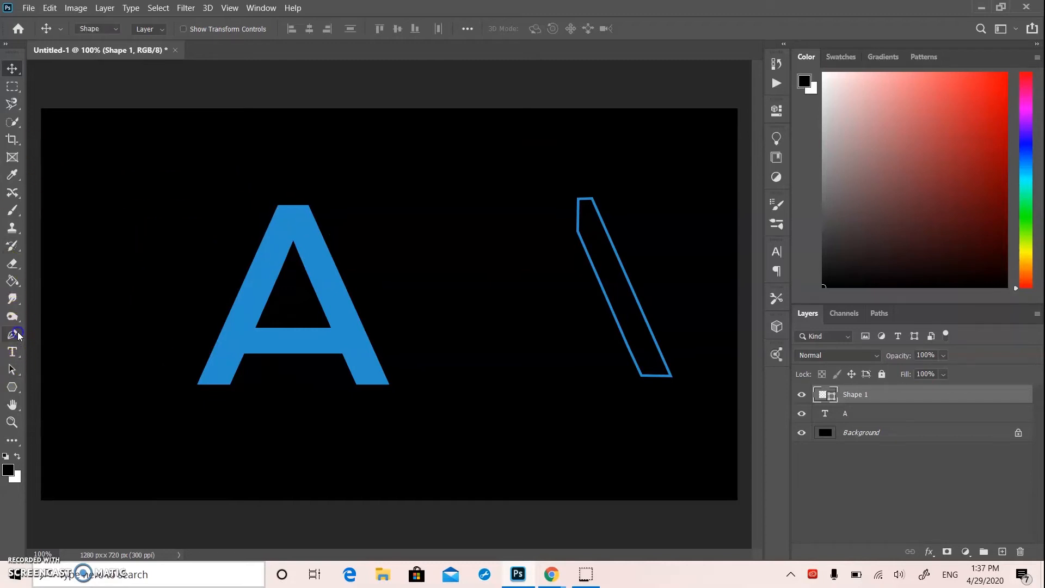
pyautogui.click(310, 207)
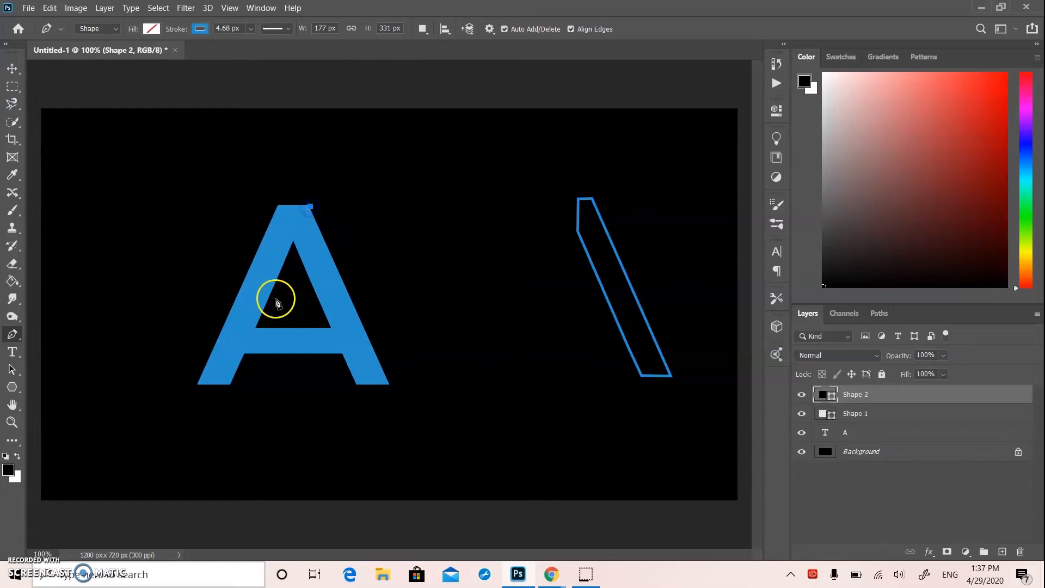
pyautogui.click(231, 386)
pyautogui.click(200, 387)
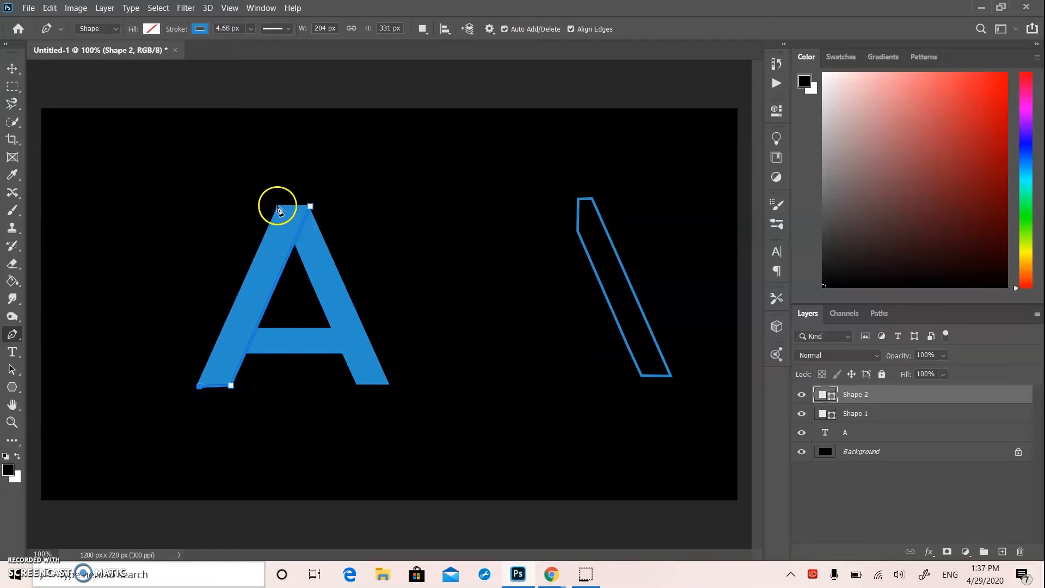
pyautogui.click(279, 208)
# Move the letter A slightly right and place the left leg outline against the right leg outline so their tops overlap
pyautogui.click(12, 68)
pyautogui.moveTo(270, 309); pyautogui.dragTo(352, 327)
pyautogui.moveTo(273, 301); pyautogui.dragTo(556, 294)
# Nudge the left leg outline in small steps until its top edge and inner side line up with the right leg outline
pyautogui.press('Left')
pyautogui.press('Left')
pyautogui.press('Down')
pyautogui.press('Down')
pyautogui.press('Up')
pyautogui.press('Up')
pyautogui.press('Up')
pyautogui.press('Up')
pyautogui.press('Up')
pyautogui.press('Down')
pyautogui.press('Down')
pyautogui.press('Left')
pyautogui.press('Left')
pyautogui.press('Down')
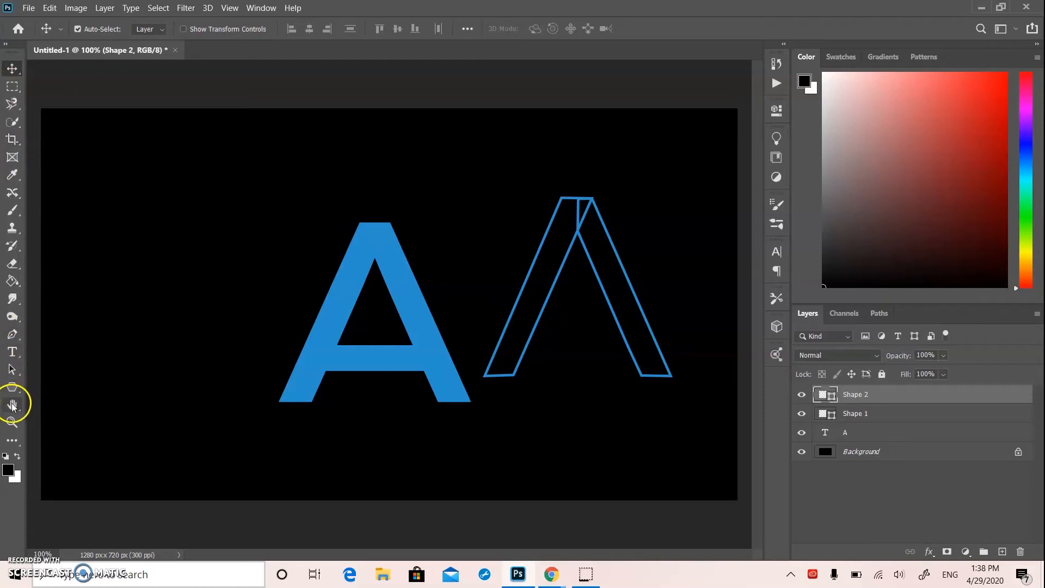
# Trace the letter's crossbar with the Pen tool as a four-cornered outline between the two legs
pyautogui.click(12, 336)
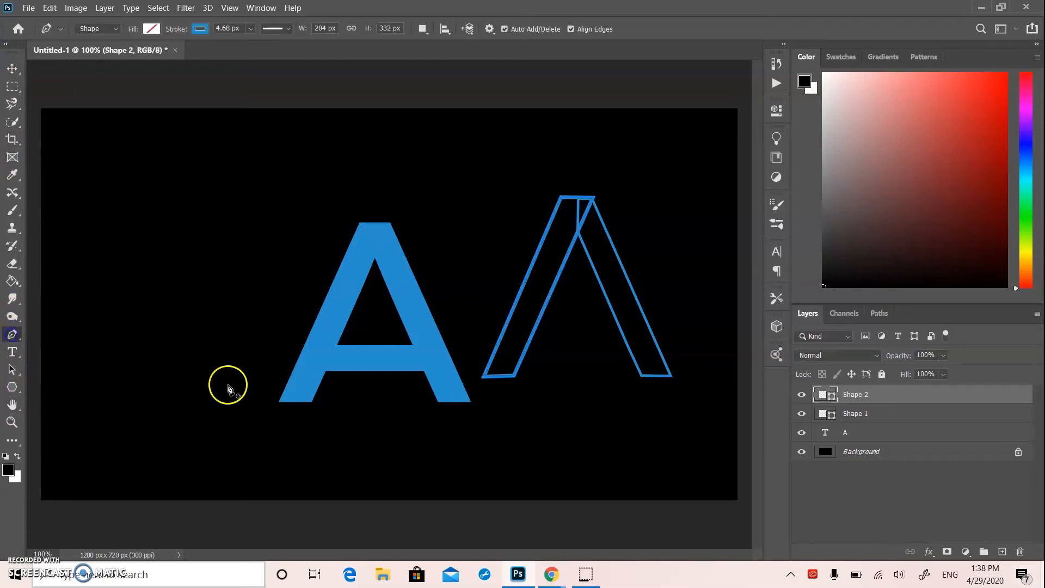
pyautogui.click(338, 347)
pyautogui.click(326, 371)
pyautogui.click(424, 374)
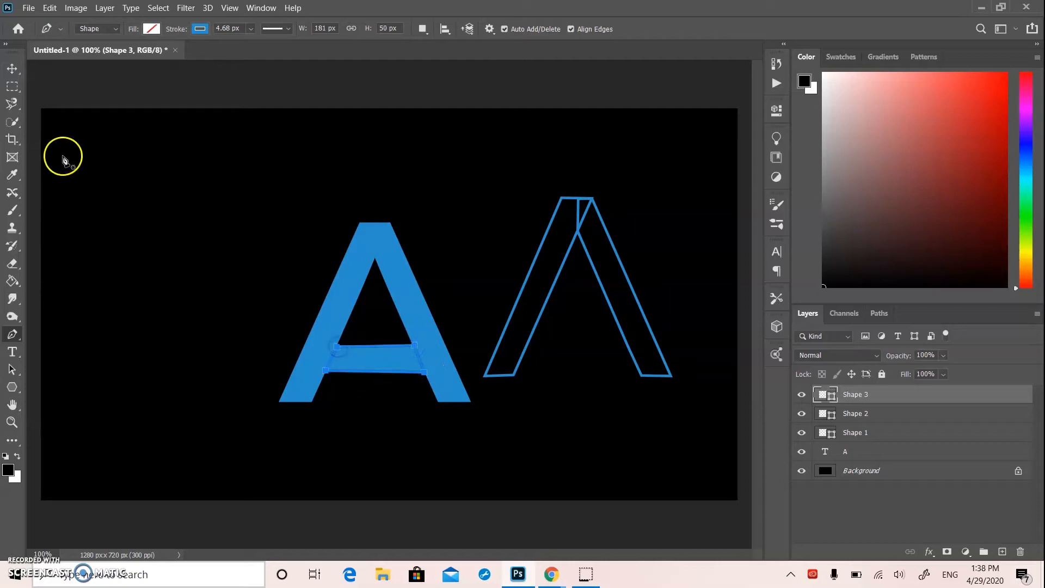
# Widen the crossbar outline and place it across the lower part of the two leg outlines, overlapping both legs
pyautogui.click(13, 71)
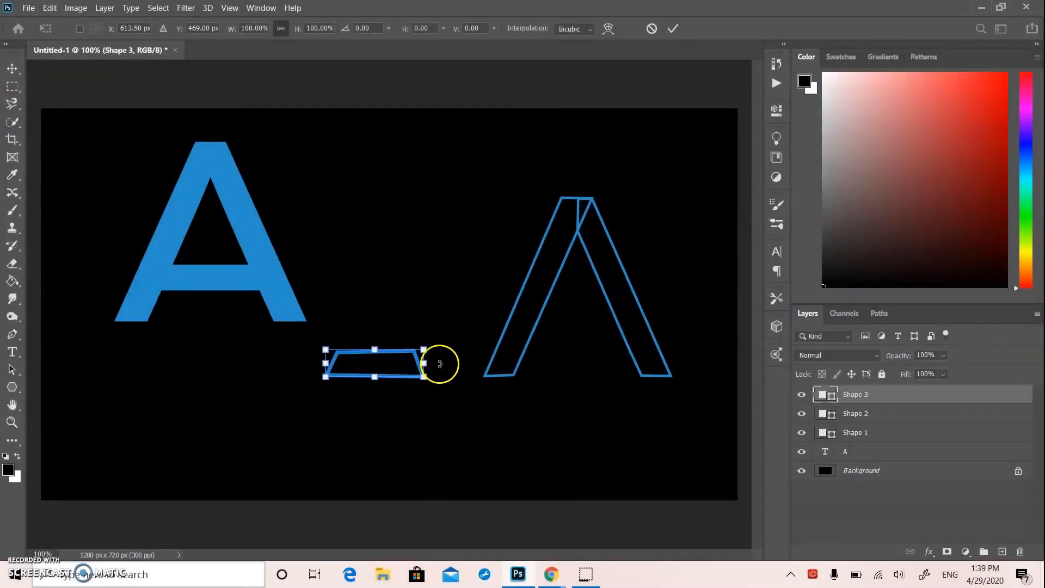
pyautogui.moveTo(428, 365); pyautogui.dragTo(457, 368)
pyautogui.click(10, 68)
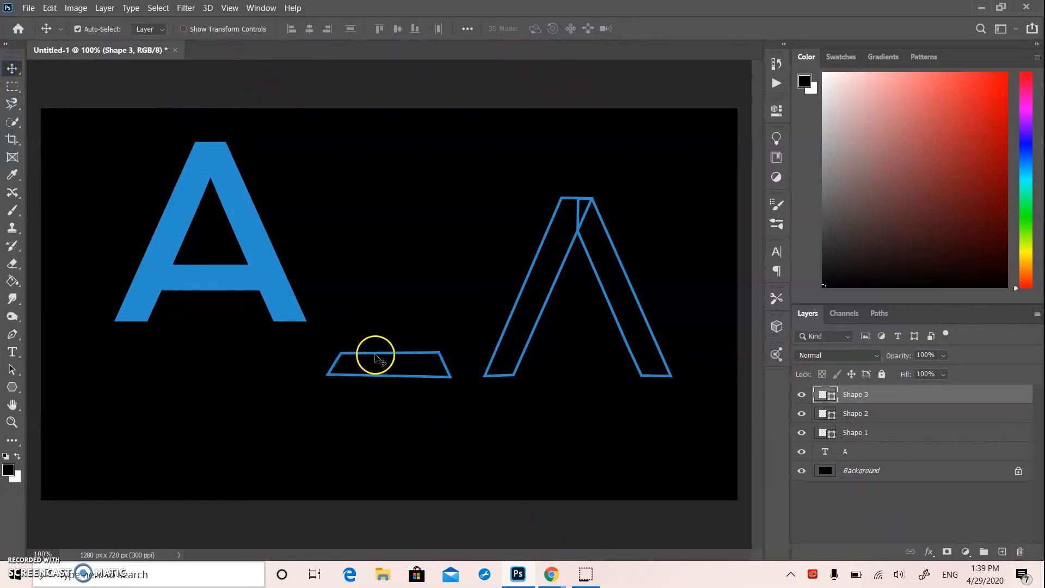
pyautogui.moveTo(375, 358); pyautogui.dragTo(557, 324)
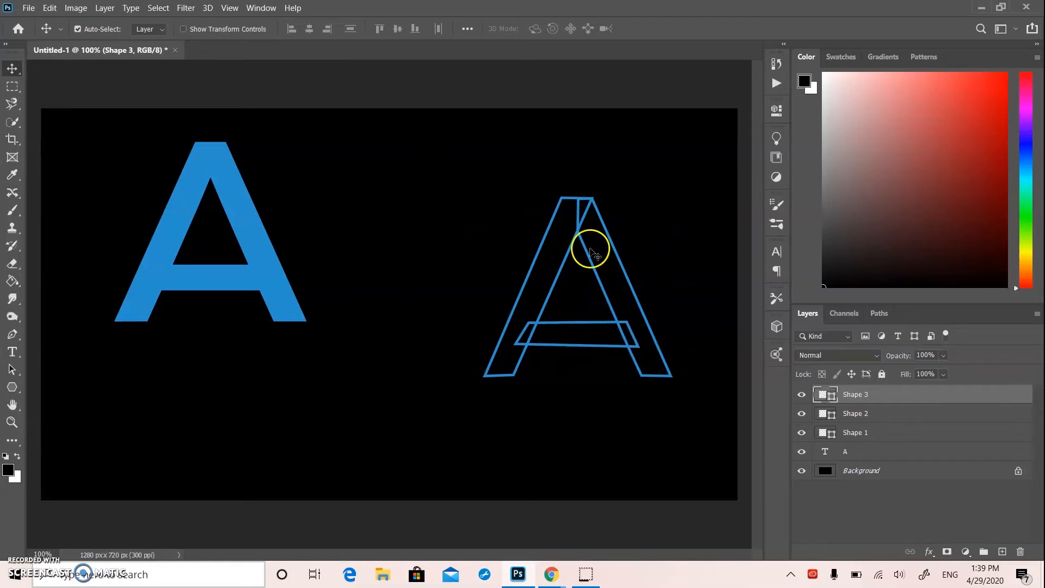
# Rasterize the Shape 1, Shape 2 and Shape 3 layers together
pyautogui.moveTo(424, 152); pyautogui.dragTo(623, 472)
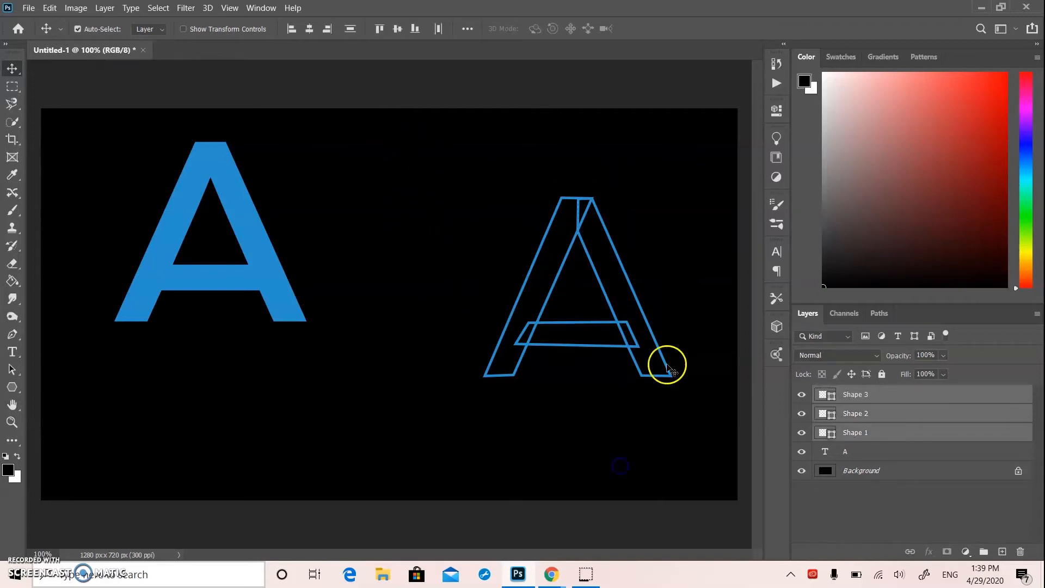
pyautogui.click(671, 212)
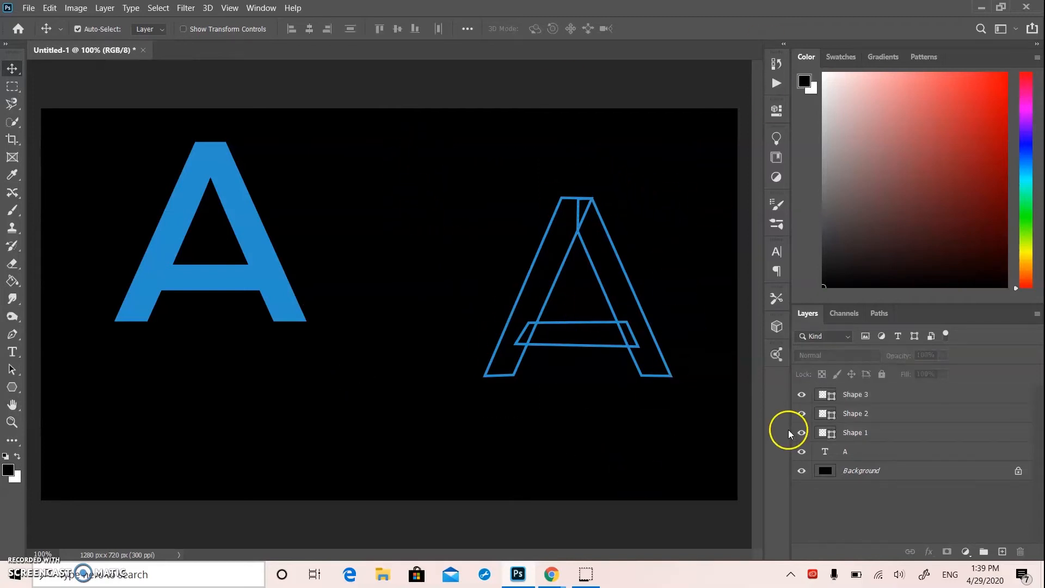
pyautogui.click(868, 395)
pyautogui.keyDown('shift'); pyautogui.click(866, 432); pyautogui.keyUp('shift')
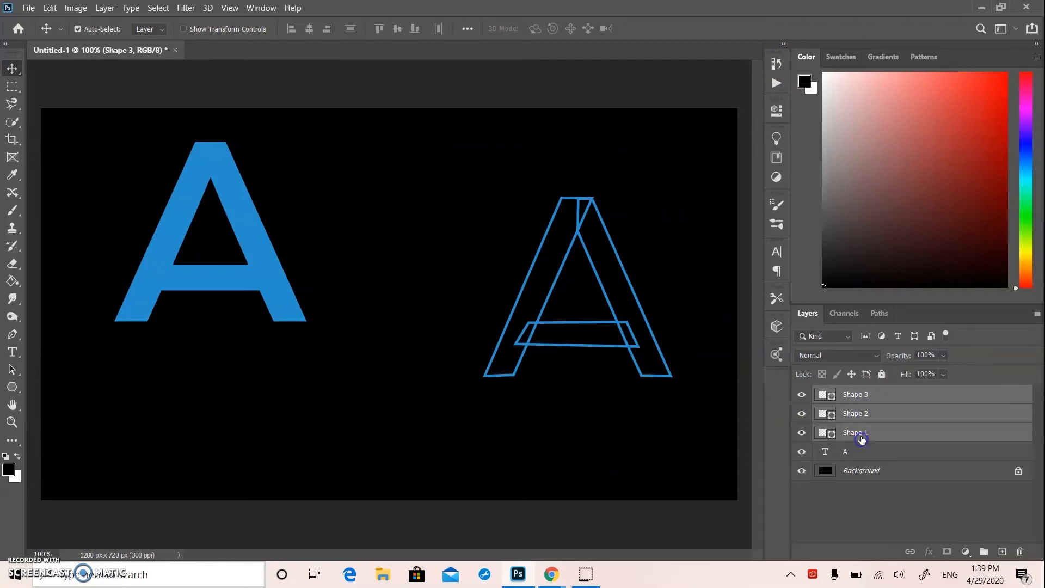
pyautogui.rightClick(865, 430)
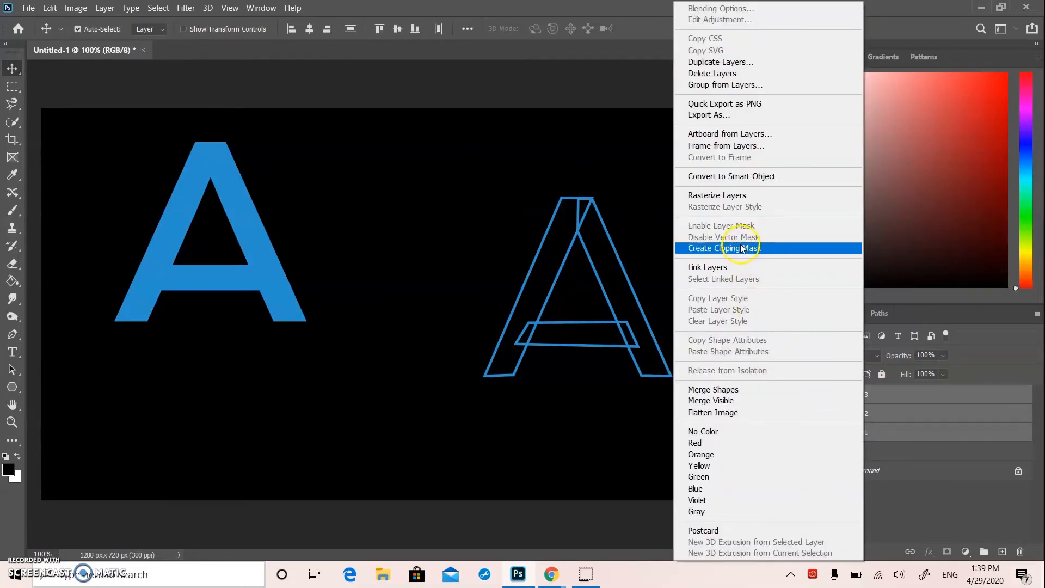
pyautogui.click(735, 196)
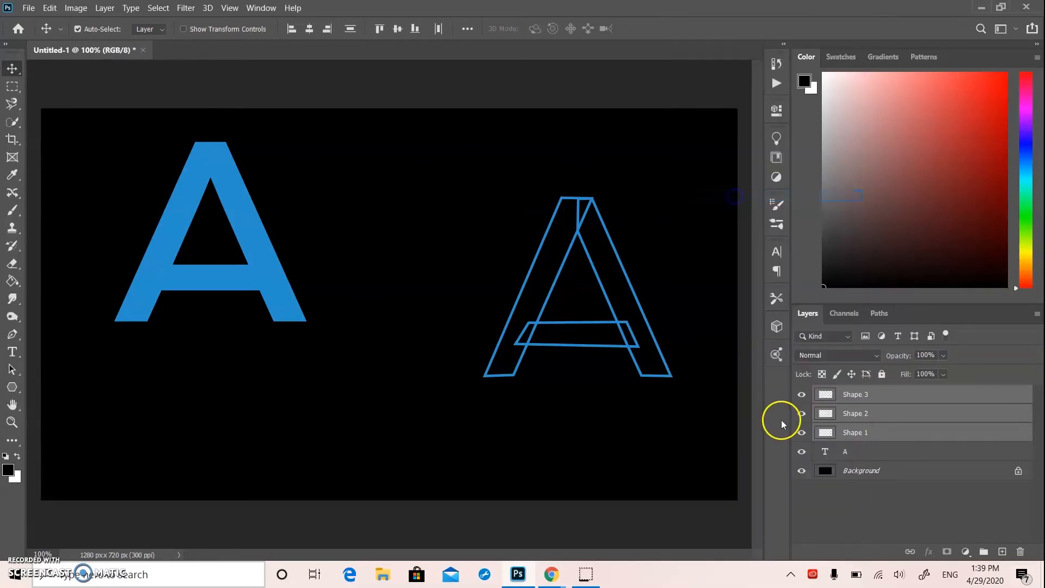
# Add a layer mask to Shape 3 and set up a black Soft Round brush for painting on it
pyautogui.click(845, 399)
pyautogui.click(955, 551)
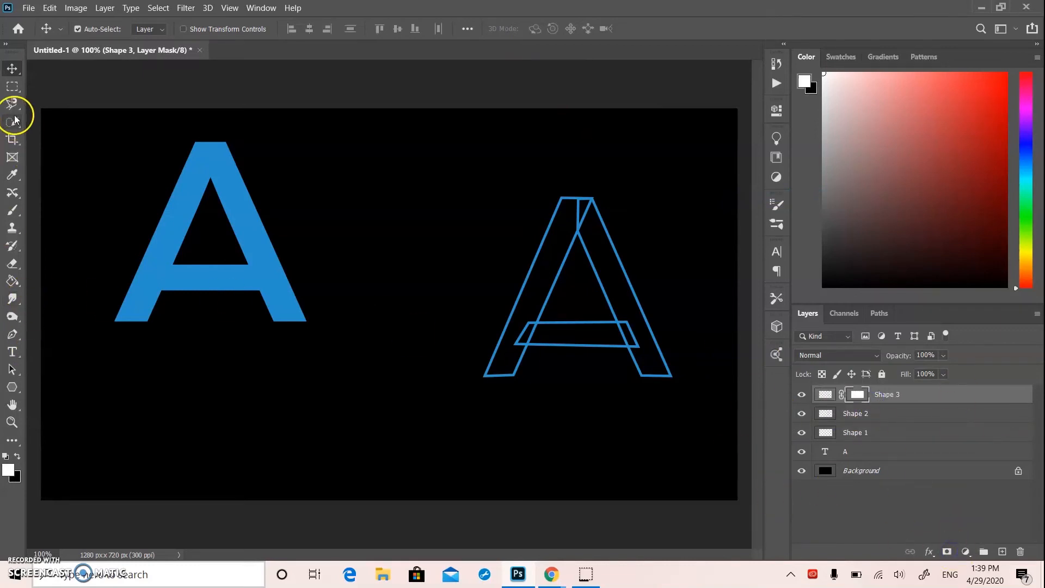
pyautogui.click(12, 210)
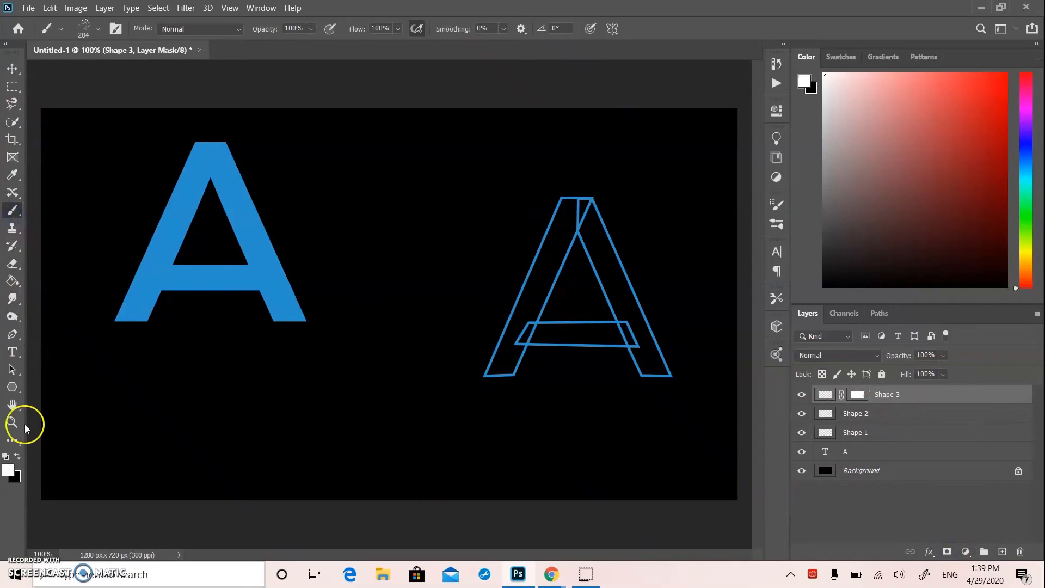
pyautogui.click(17, 457)
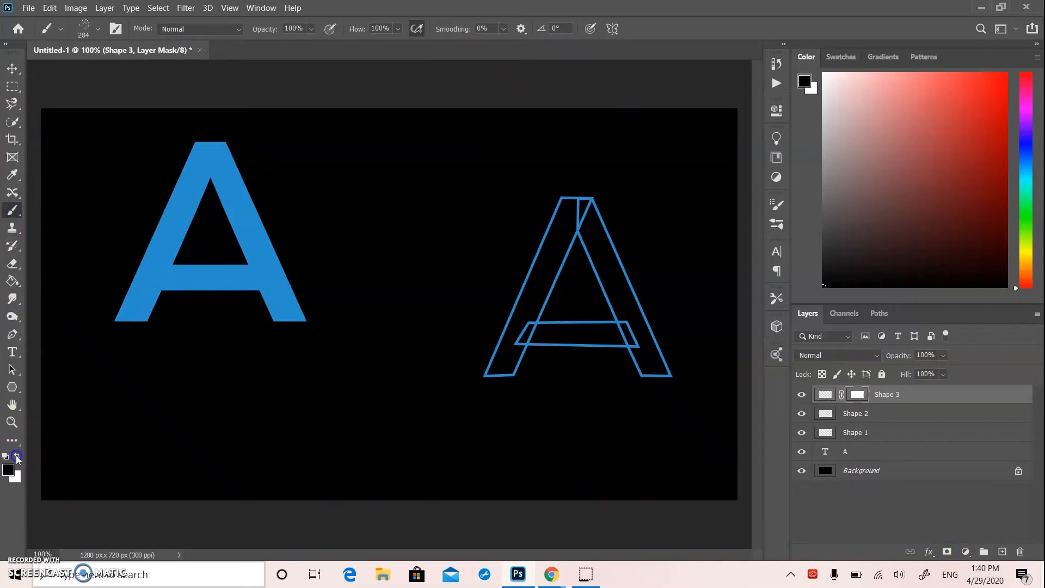
pyautogui.click(84, 34)
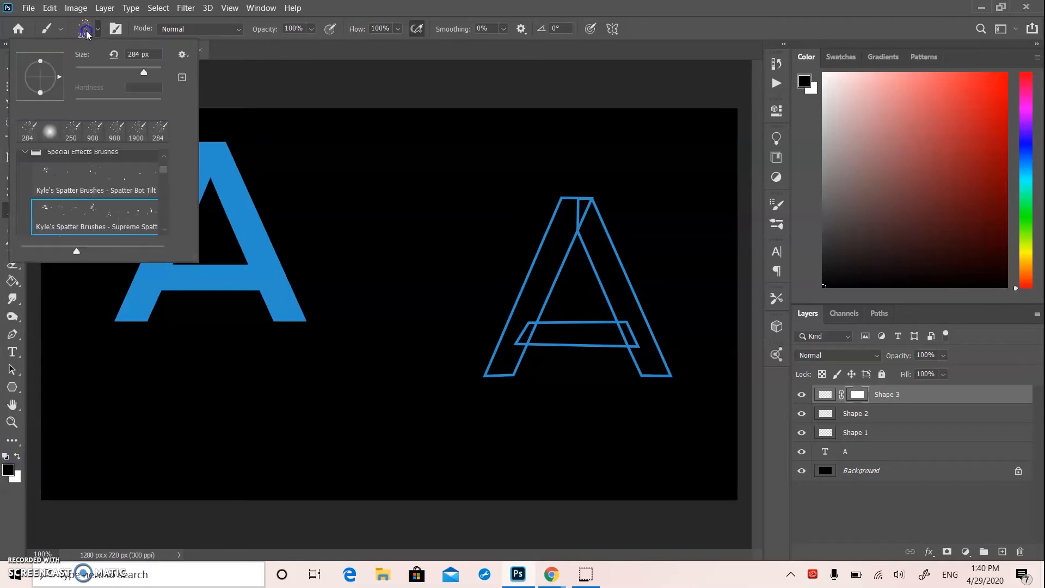
pyautogui.click(27, 131)
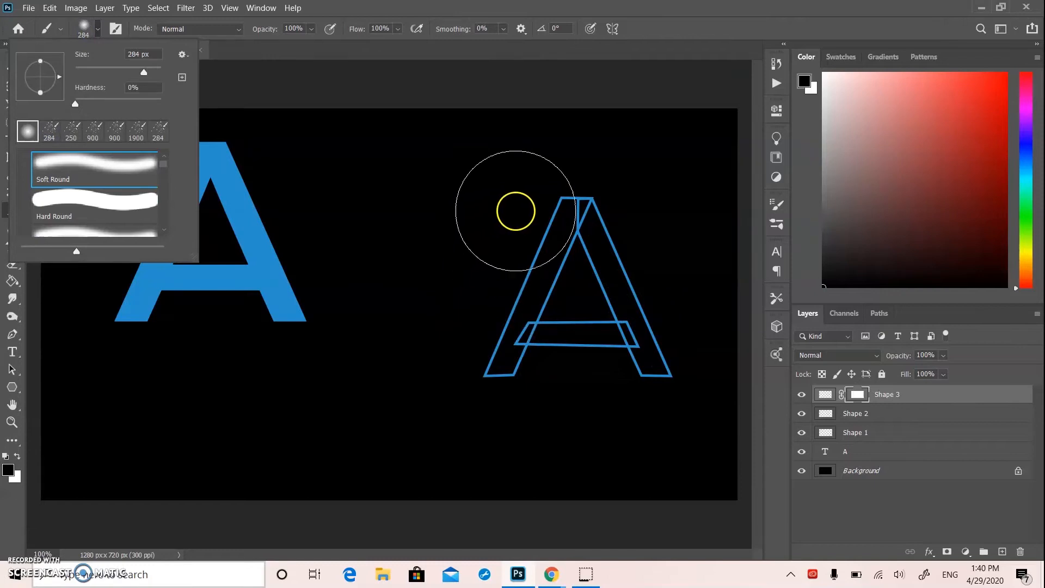
pyautogui.moveTo(514, 297)
pyautogui.mouseDown()
pyautogui.moveTo(490, 333)
pyautogui.moveTo(484, 296)
pyautogui.moveTo(485, 330)
pyautogui.moveTo(457, 364)
pyautogui.moveTo(457, 334)
pyautogui.moveTo(504, 358)
pyautogui.moveTo(483, 350)
pyautogui.moveTo(469, 362)
pyautogui.mouseUp()
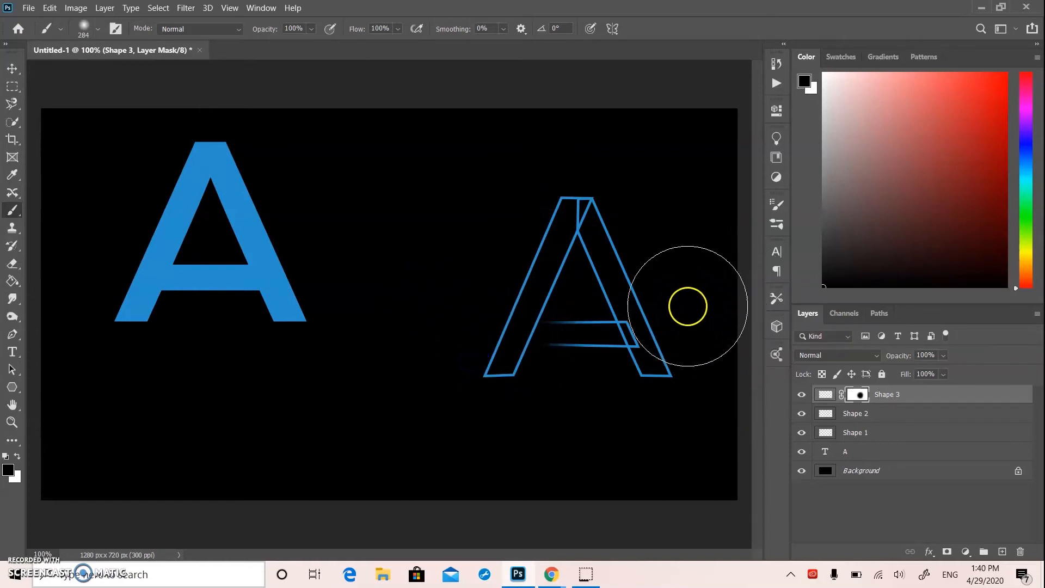
pyautogui.click(666, 304)
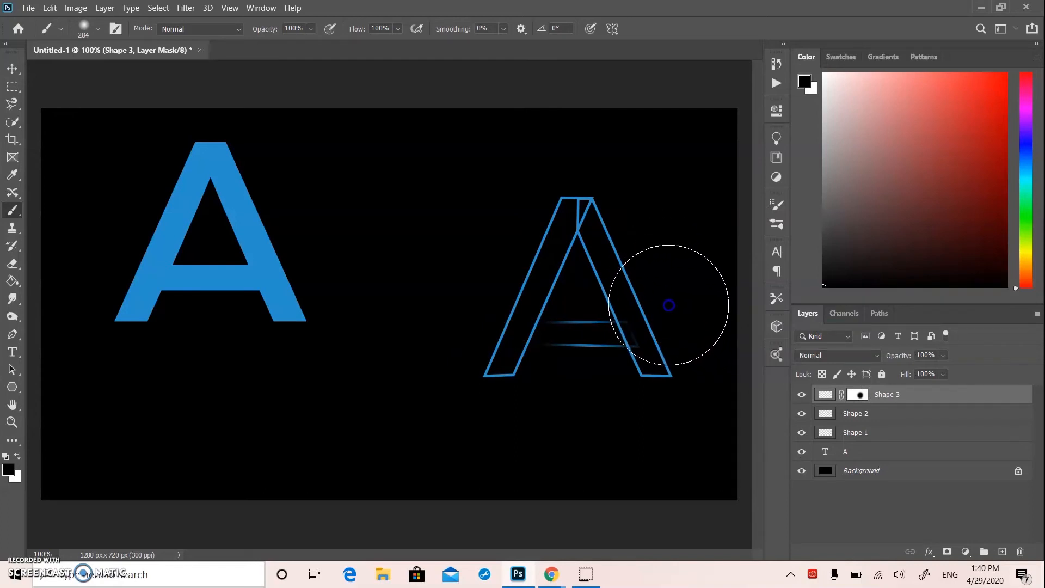
pyautogui.hotkey('ctrl', 'z')
pyautogui.hotkey('ctrl', 'z')
# Reduce the brush to 125 px and paint on the Shape 3 mask to fade out both crossbar ends where they overlap the legs
pyautogui.press('[')
pyautogui.press('[')
pyautogui.press('[')
pyautogui.press('[')
pyautogui.click(508, 320)
pyautogui.moveTo(508, 320)
pyautogui.mouseDown()
pyautogui.moveTo(504, 351)
pyautogui.moveTo(513, 353)
pyautogui.mouseUp()
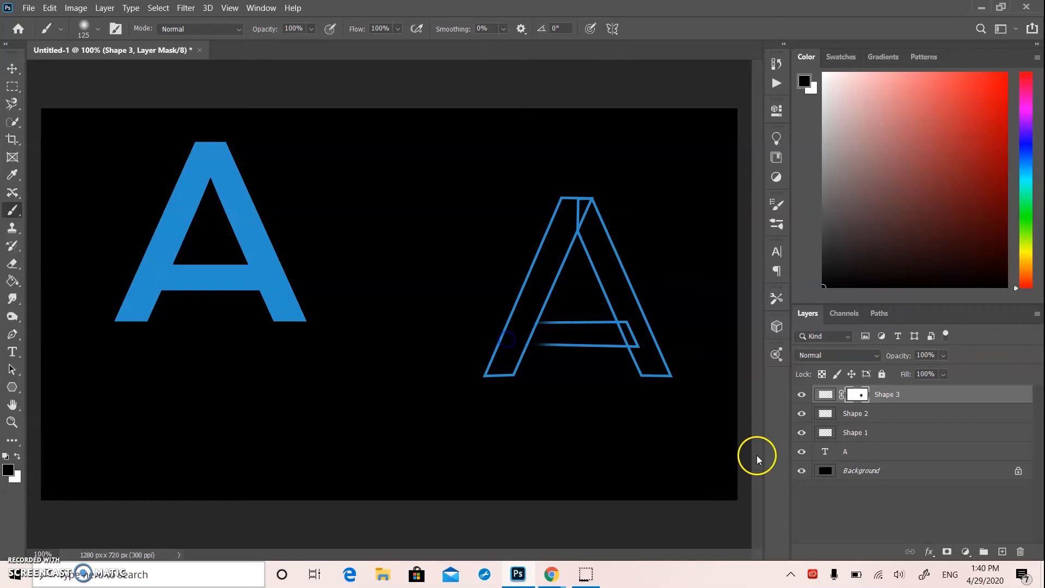
pyautogui.moveTo(655, 327)
pyautogui.mouseDown()
pyautogui.moveTo(649, 357)
pyautogui.moveTo(641, 329)
pyautogui.mouseUp()
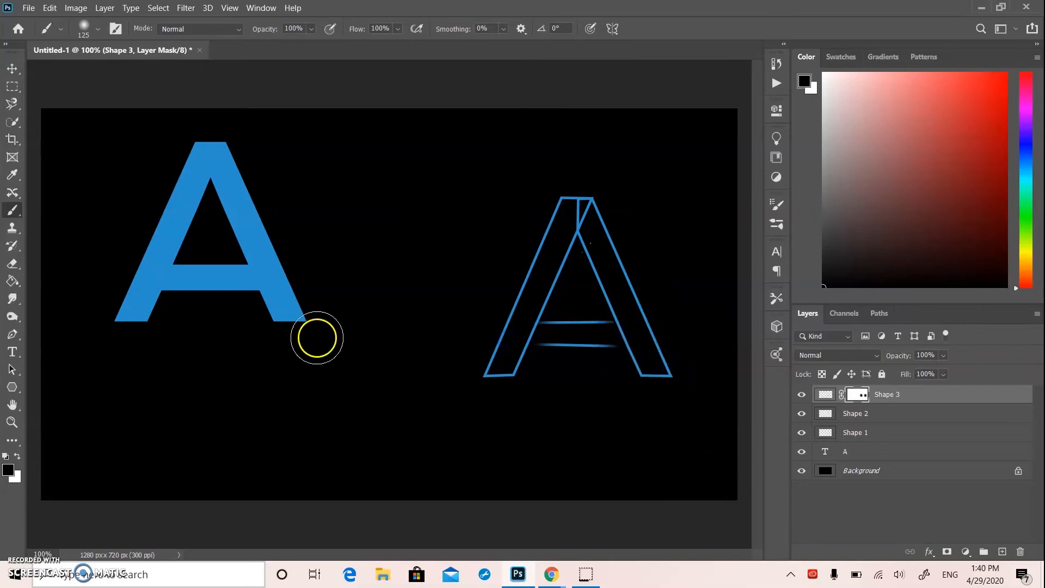
pyautogui.moveTo(619, 187); pyautogui.dragTo(613, 188)
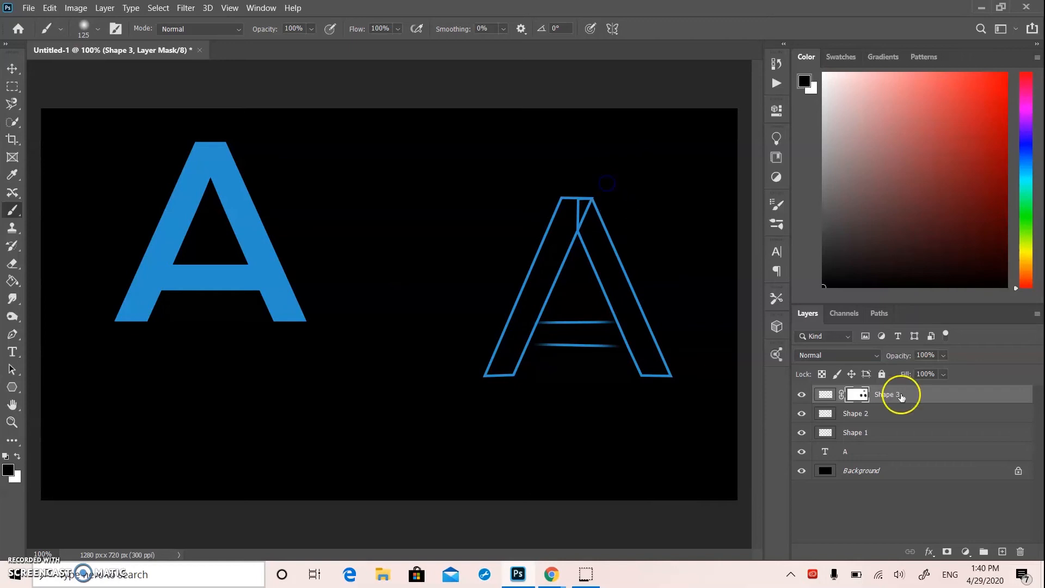
# Add a layer mask to Shape 2 and paint out the left leg's top where it overlaps the right leg
pyautogui.click(869, 416)
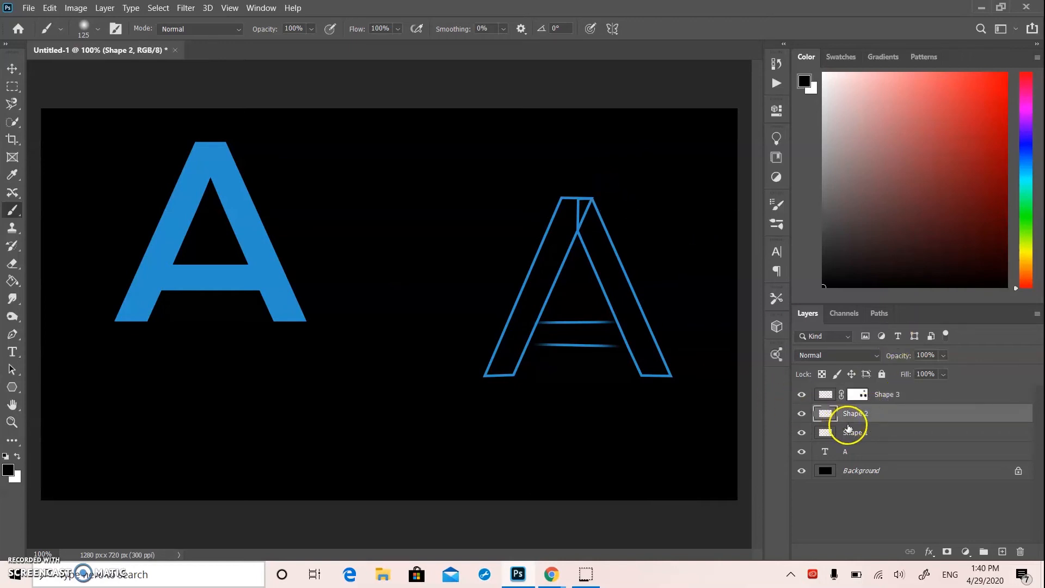
pyautogui.moveTo(632, 187); pyautogui.dragTo(596, 207)
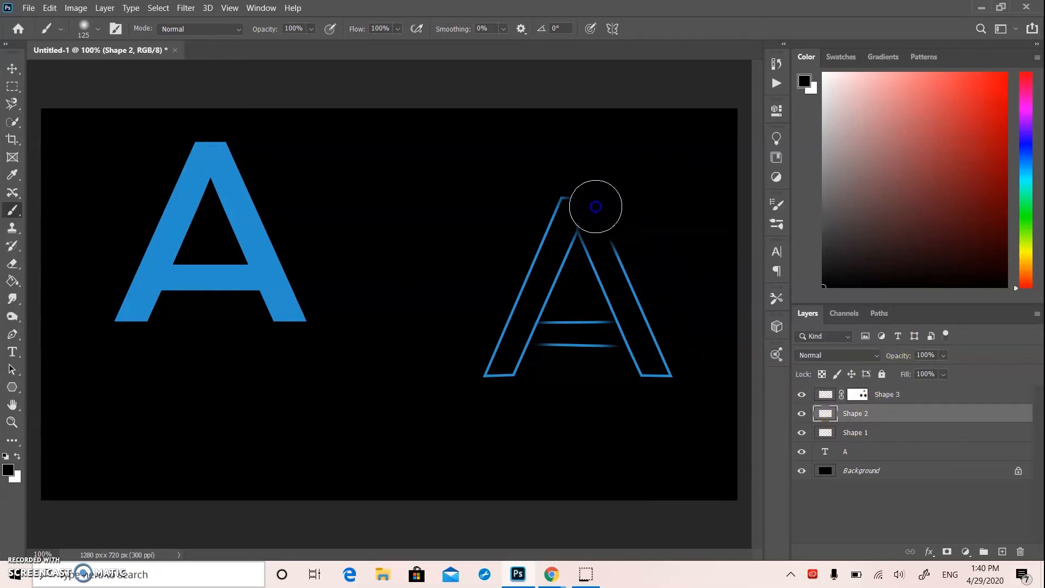
pyautogui.hotkey('ctrl', 'z')
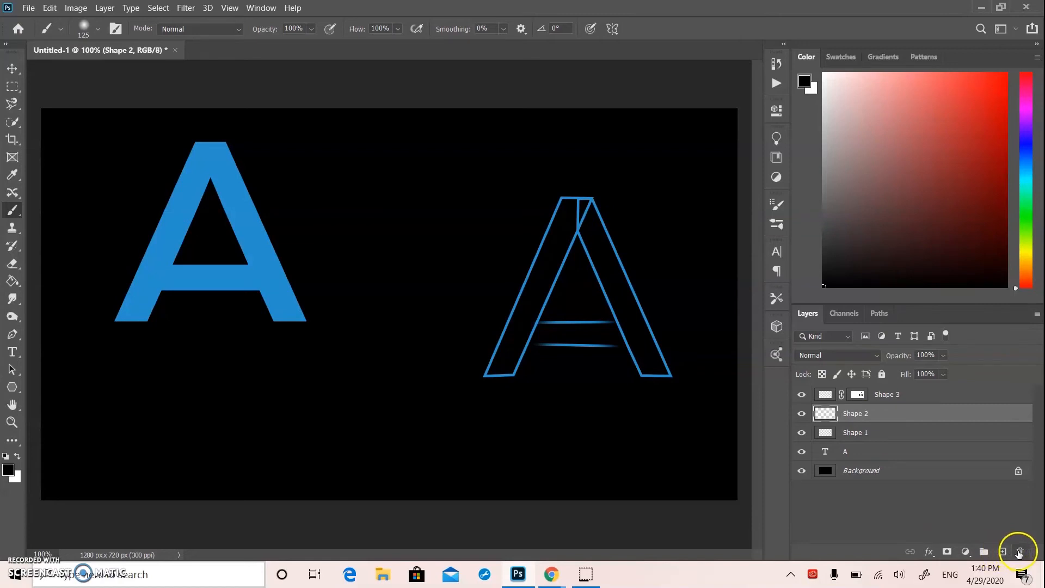
pyautogui.click(948, 552)
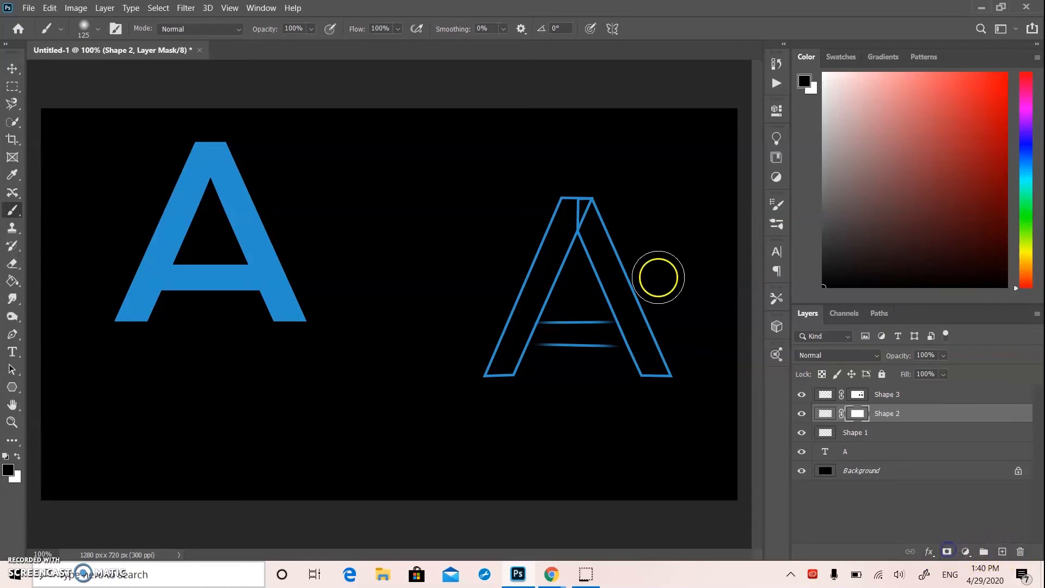
pyautogui.click(585, 202)
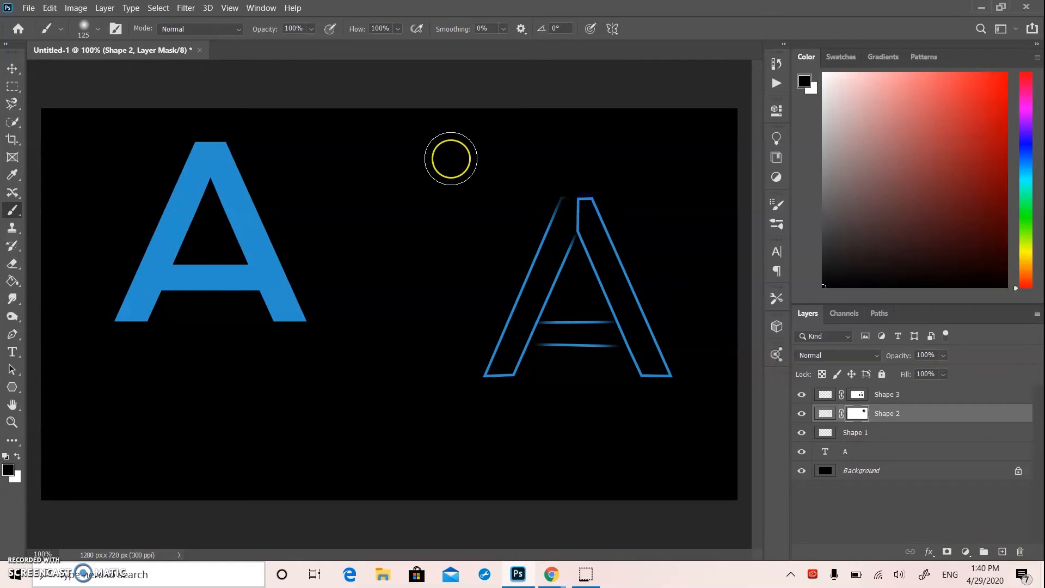
# Merge the Shape 1, Shape 2 and Shape 3 layers into one layer and select it
pyautogui.click(17, 66)
pyautogui.moveTo(386, 136)
pyautogui.mouseDown()
pyautogui.moveTo(631, 435)
pyautogui.moveTo(663, 439)
pyautogui.mouseUp()
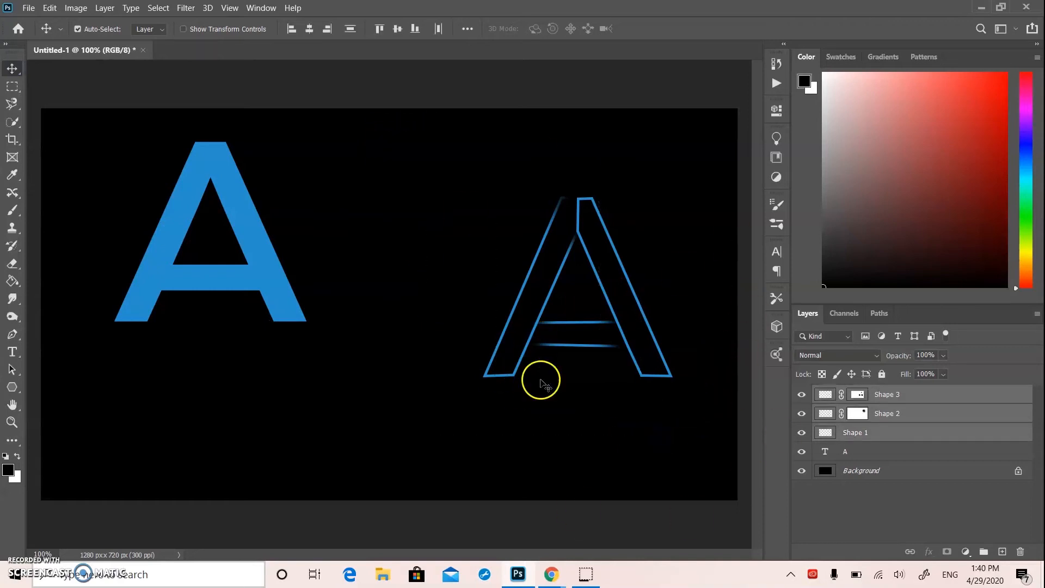
pyautogui.click(410, 180)
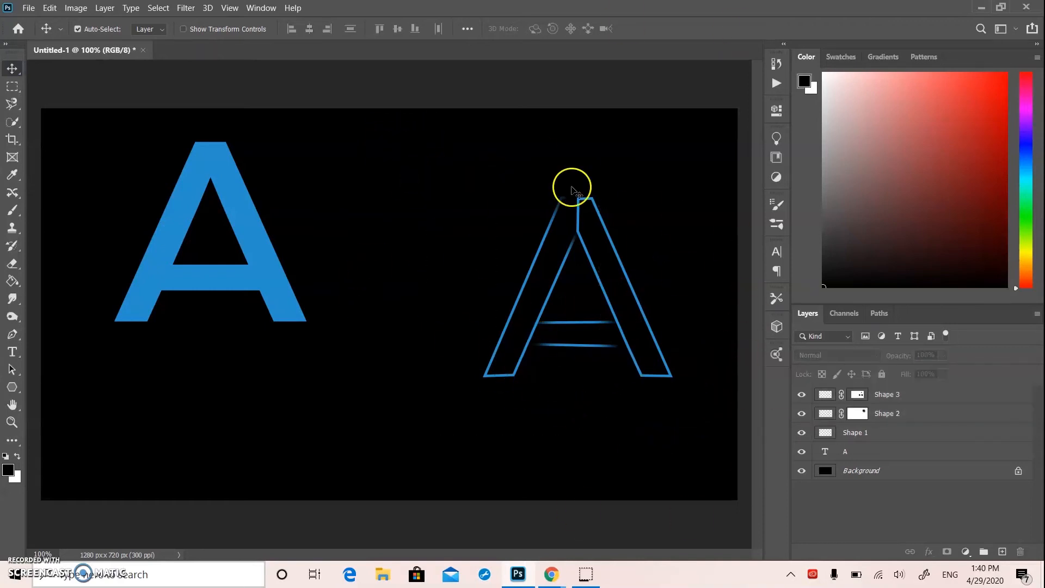
pyautogui.moveTo(430, 158); pyautogui.dragTo(671, 406)
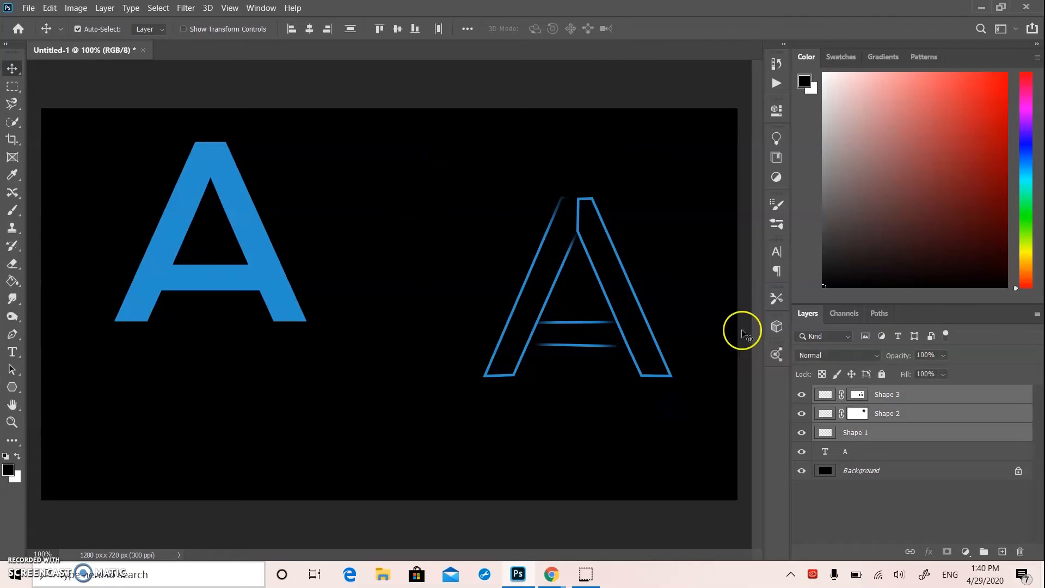
pyautogui.rightClick(932, 433)
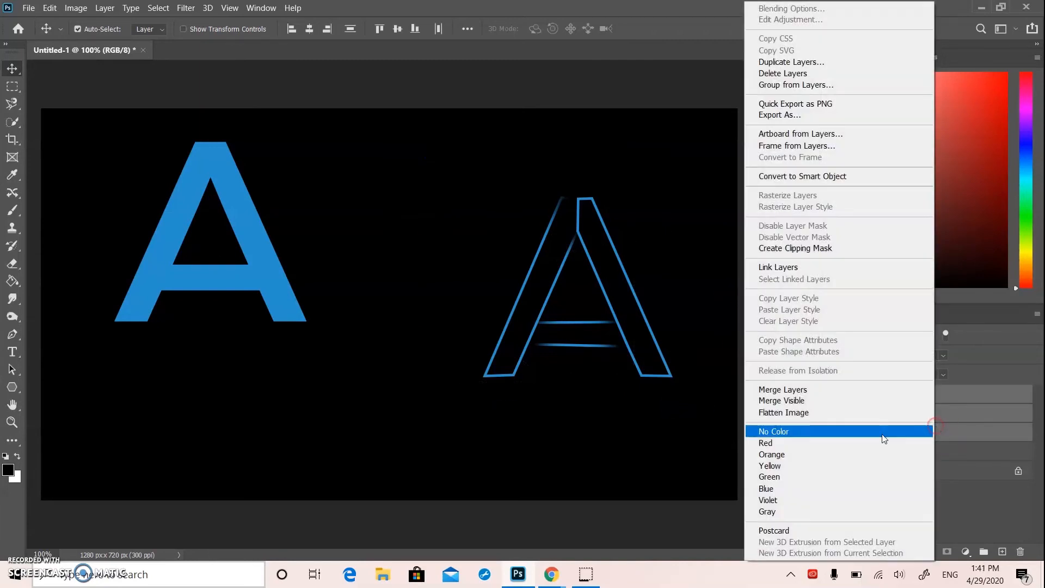
pyautogui.click(808, 390)
pyautogui.click(919, 406)
pyautogui.rightClick(909, 395)
pyautogui.click(846, 396)
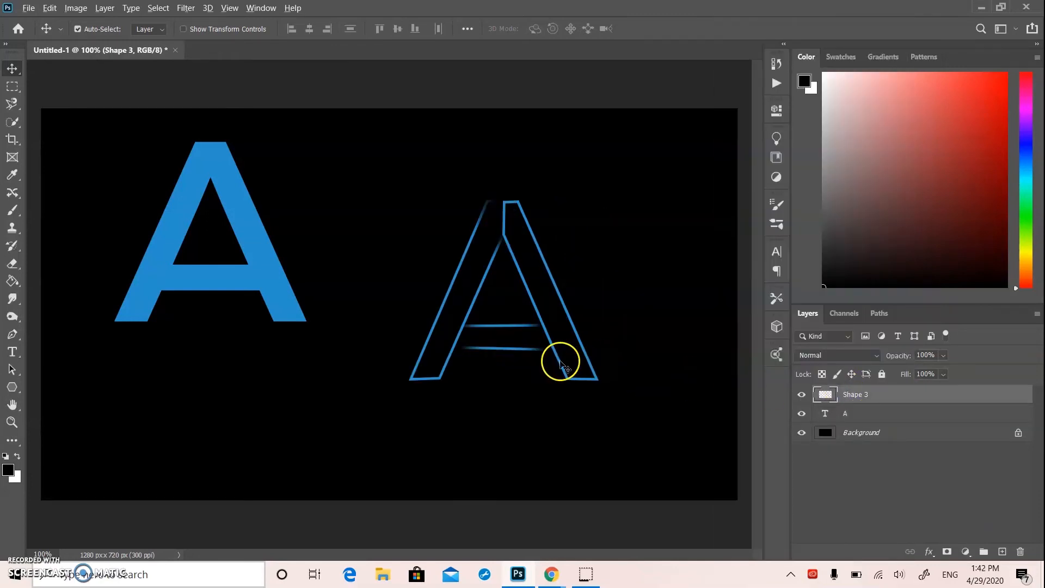
# Duplicate the merged outlined A (Shape 3) and place the copy below and to the left of the original
pyautogui.moveTo(562, 368); pyautogui.dragTo(358, 400)
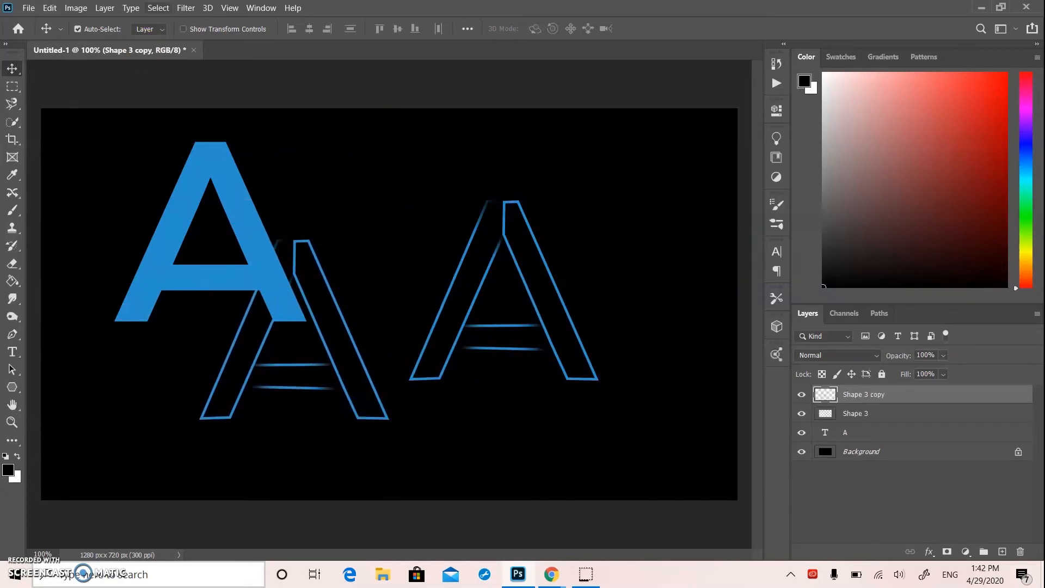
pyautogui.click(186, 7)
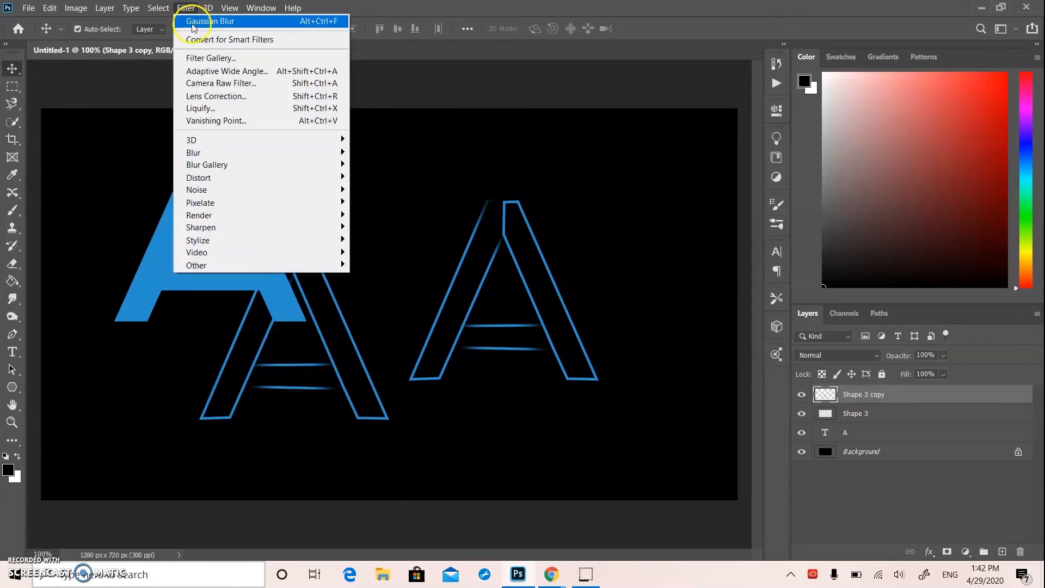
pyautogui.click(210, 20)
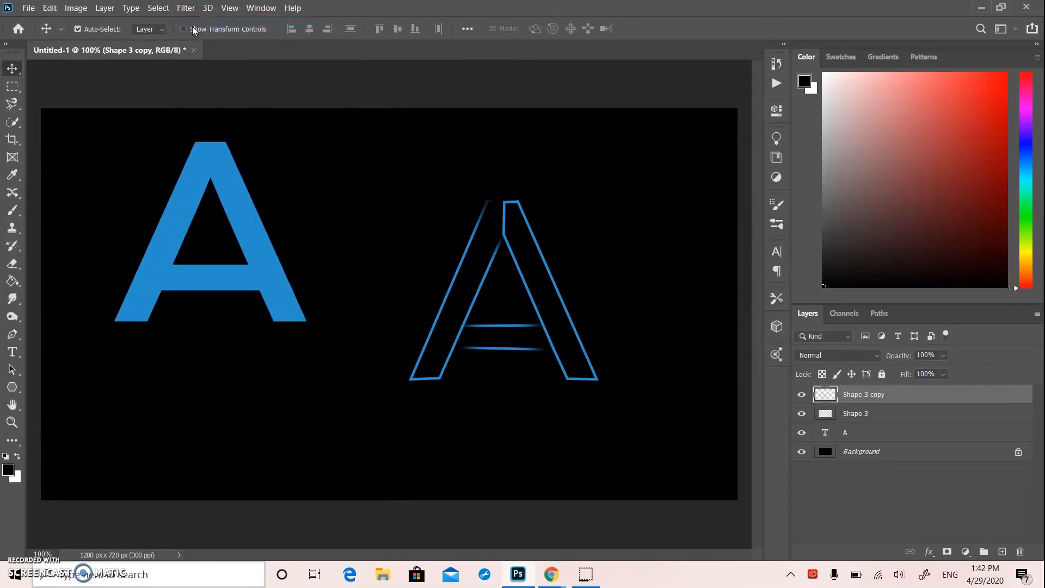
pyautogui.hotkey('ctrl', 'z')
# Apply a Gaussian Blur with a 6.4 pixel radius to the Shape 3 copy and align it over the original outline as a glow
pyautogui.click(185, 8)
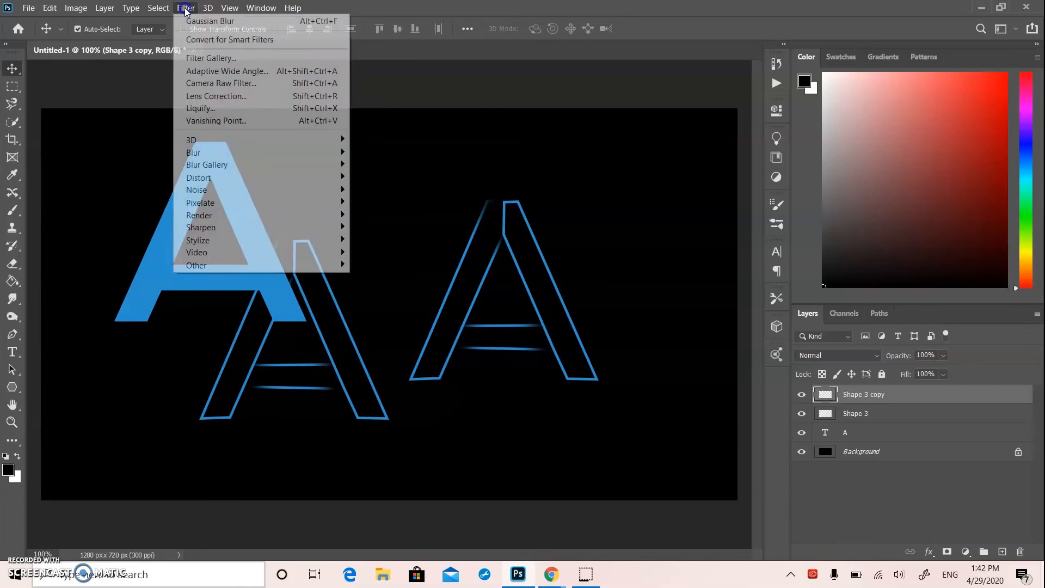
pyautogui.moveTo(215, 152)
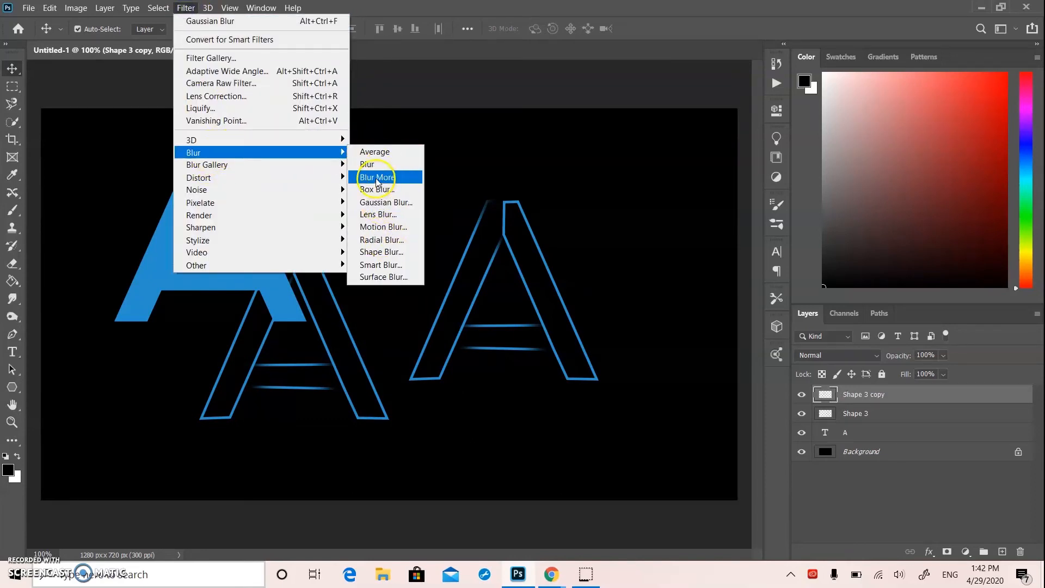
pyautogui.click(385, 202)
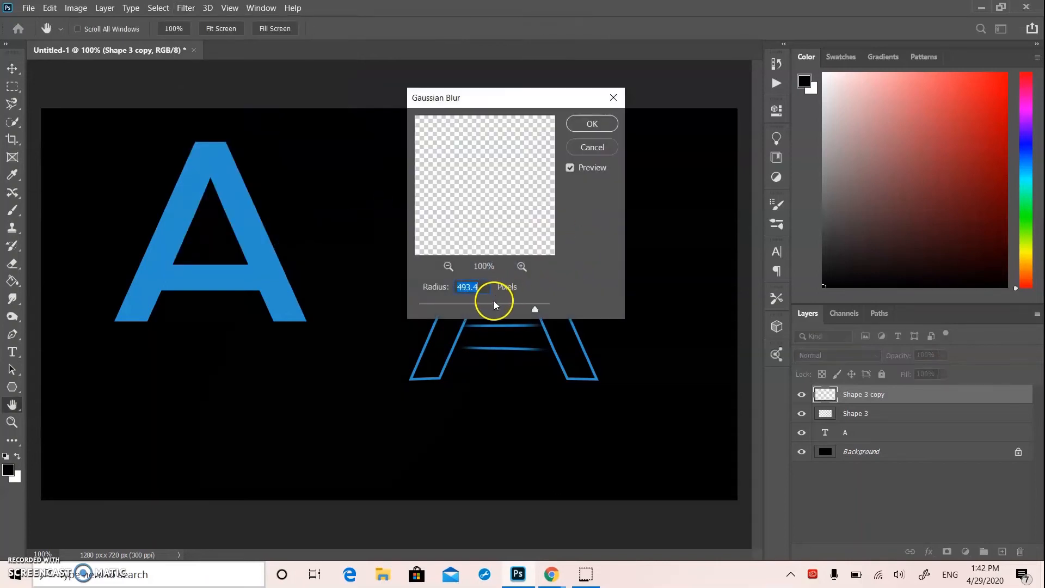
pyautogui.moveTo(488, 305); pyautogui.dragTo(460, 308)
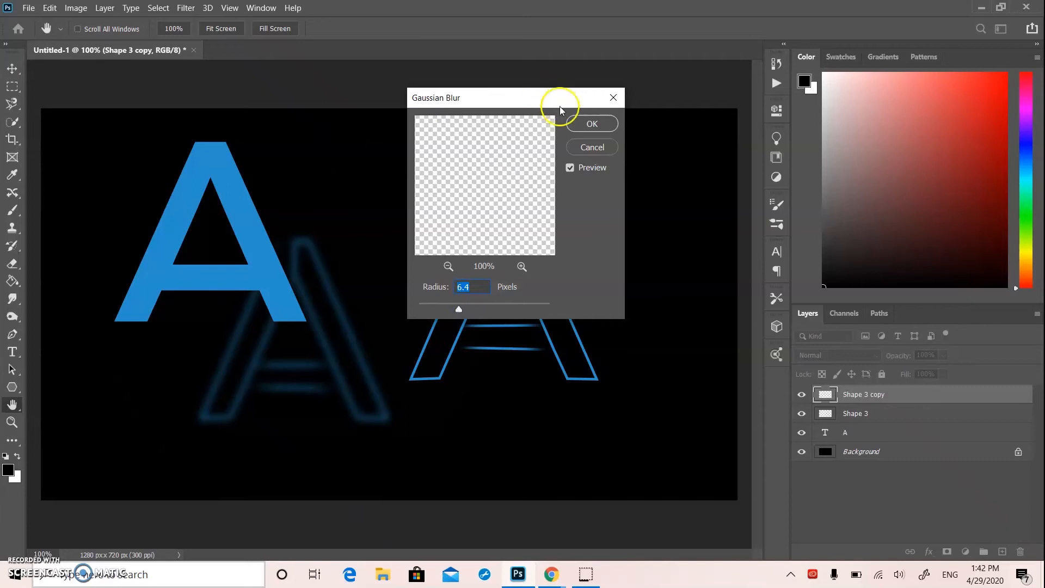
pyautogui.click(590, 124)
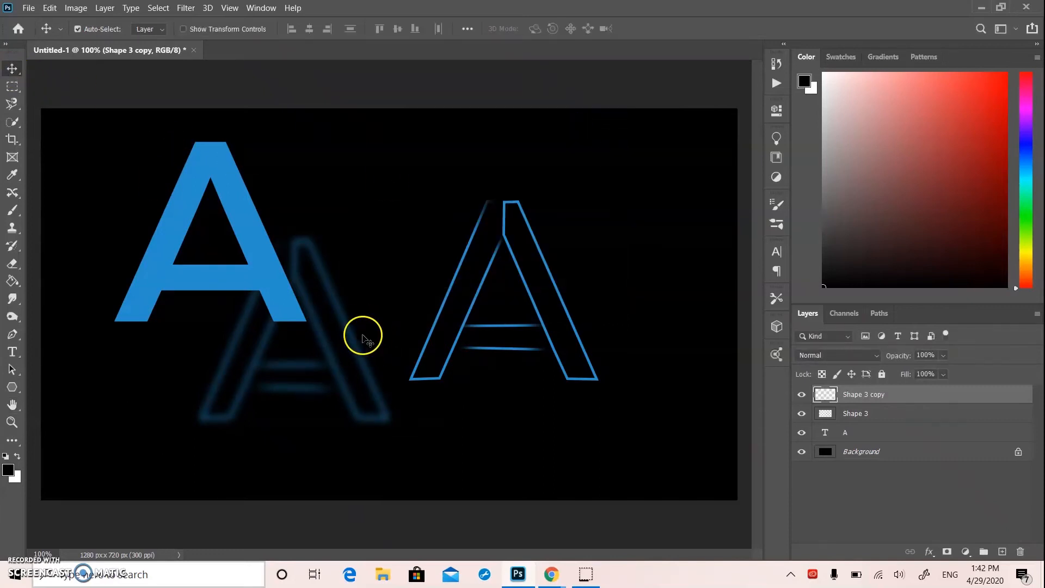
pyautogui.moveTo(356, 340); pyautogui.dragTo(564, 299)
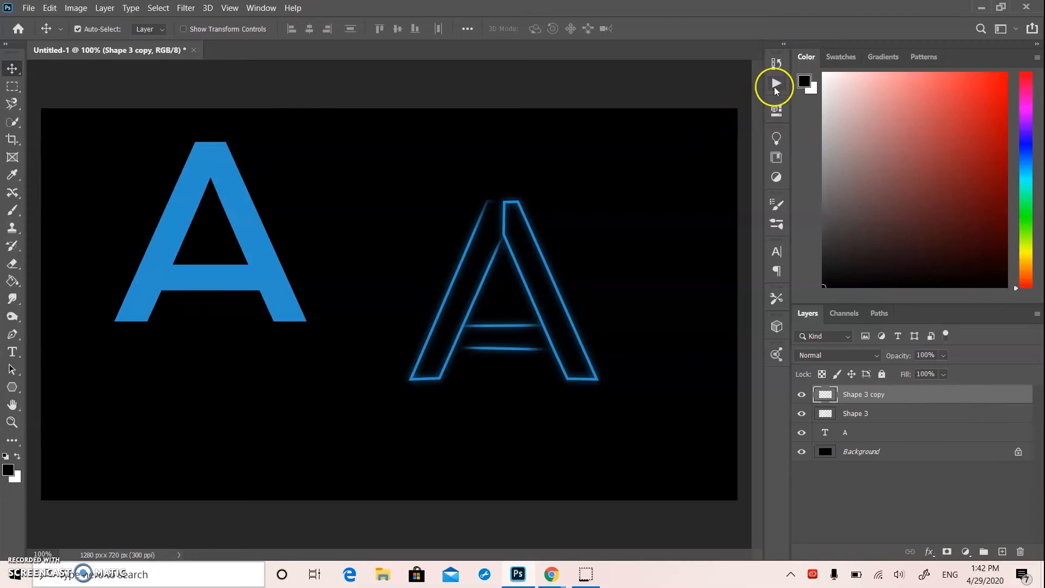
pyautogui.click(776, 110)
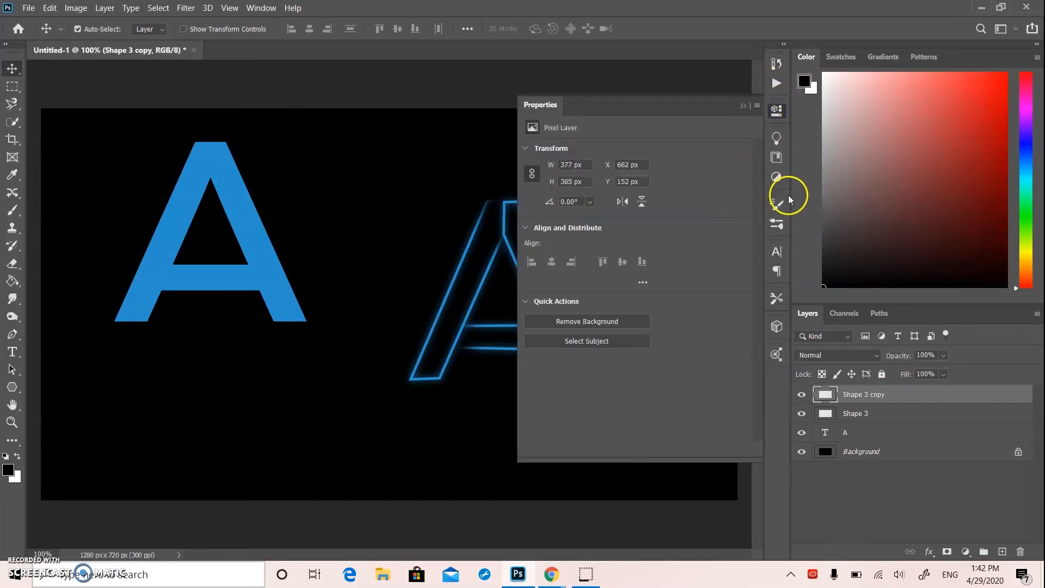
pyautogui.click(261, 56)
pyautogui.click(743, 106)
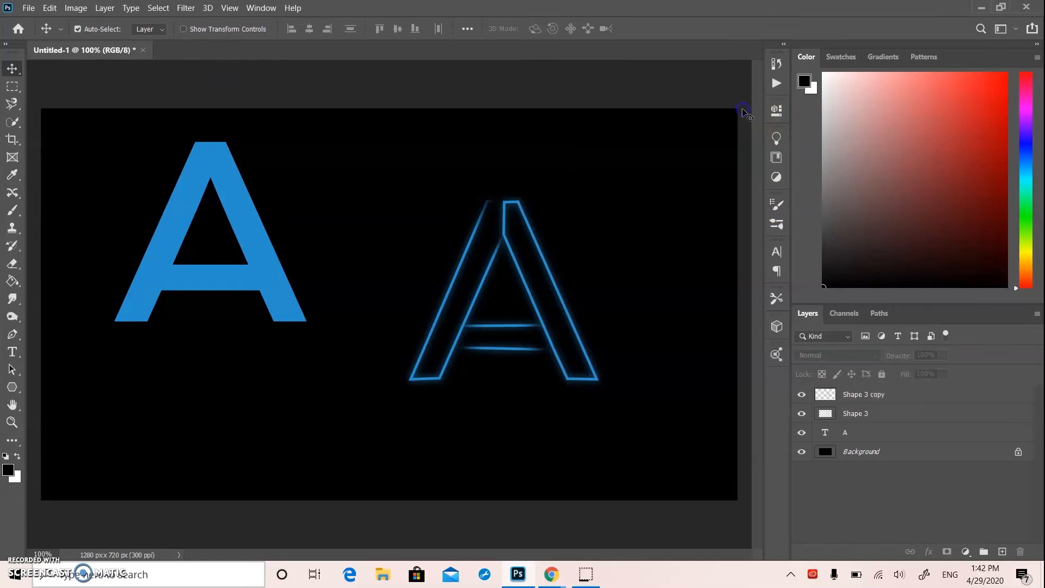
# Add a Hue/Saturation adjustment with lightness +20 above the Shape 3 copy and clip it to that layer
pyautogui.click(874, 400)
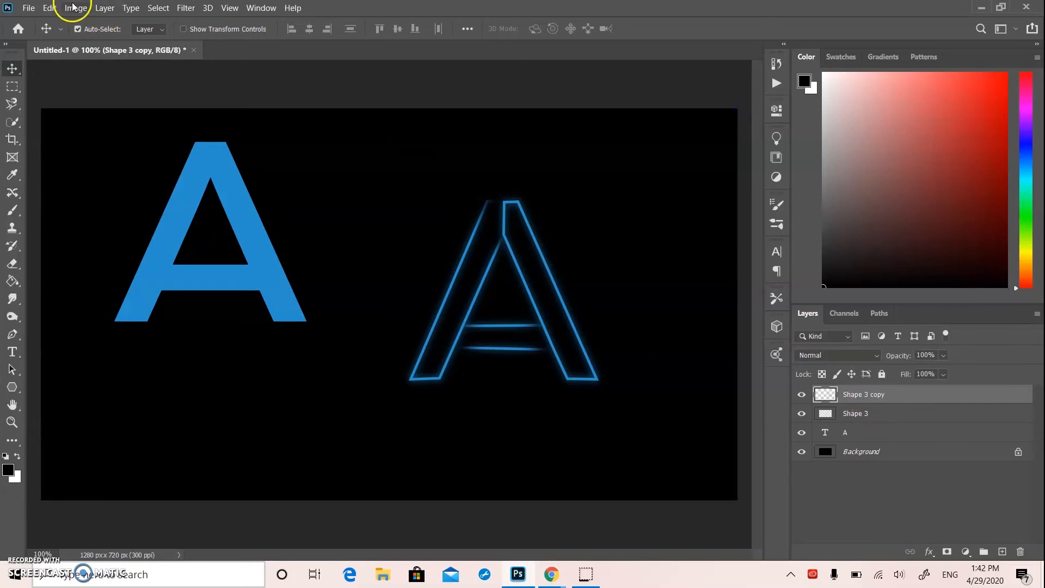
pyautogui.click(248, 10)
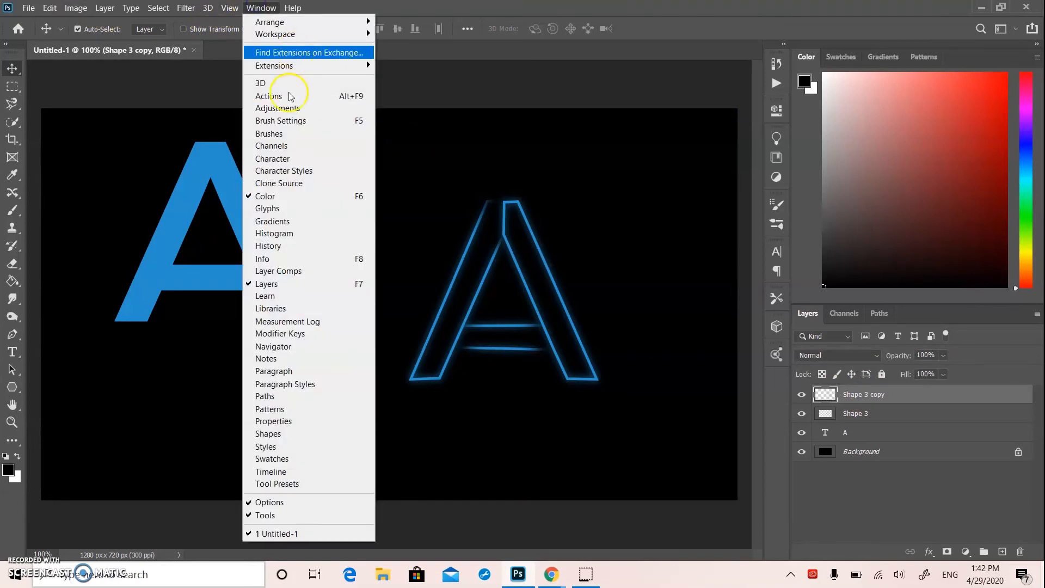
pyautogui.click(284, 113)
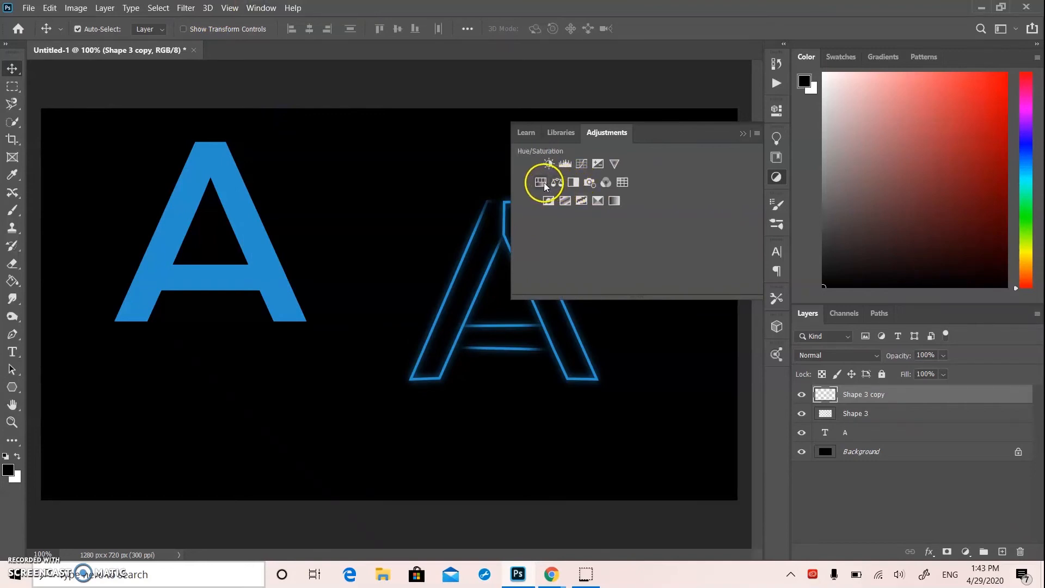
pyautogui.click(540, 182)
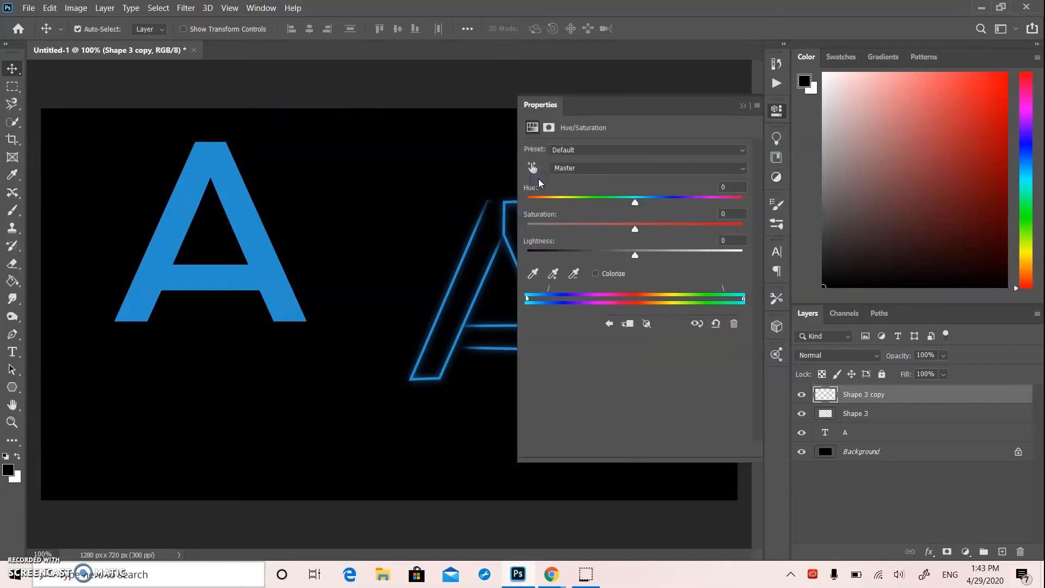
pyautogui.moveTo(639, 253)
pyautogui.mouseDown()
pyautogui.moveTo(709, 249)
pyautogui.moveTo(637, 242)
pyautogui.moveTo(658, 244)
pyautogui.mouseUp()
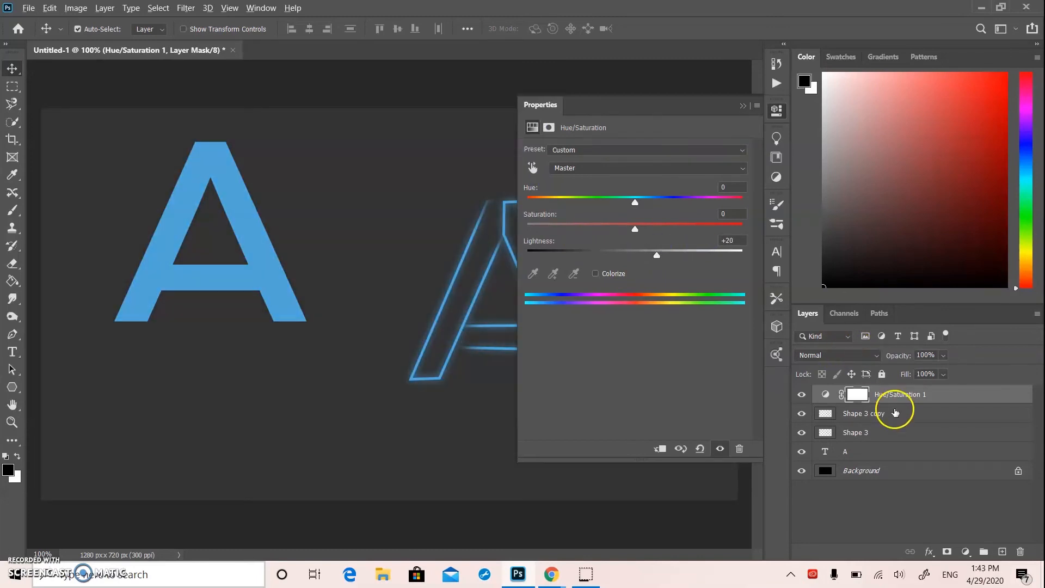
pyautogui.keyDown('alt'); pyautogui.click(896, 403); pyautogui.keyUp('alt')
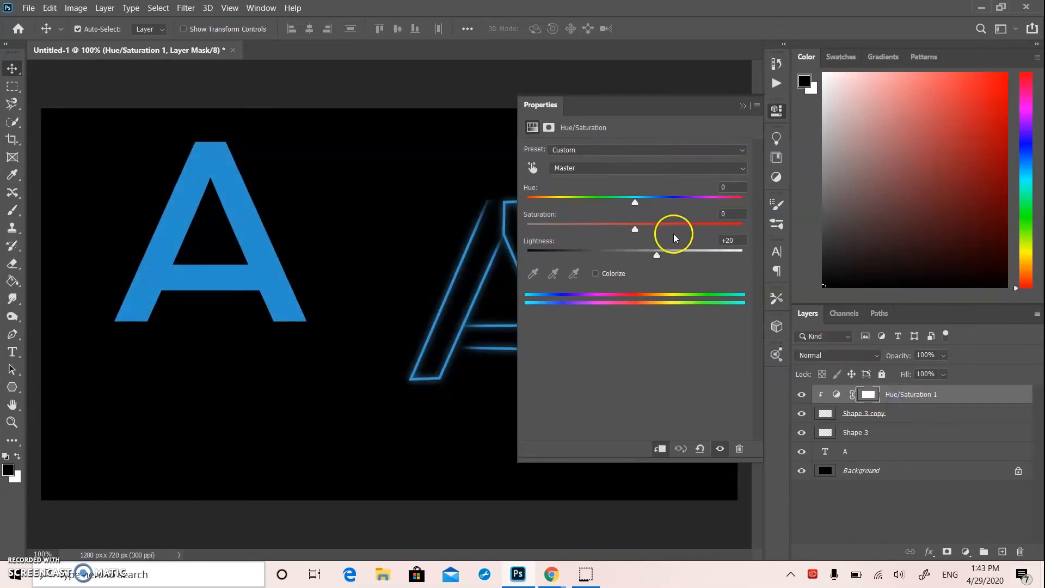
# Set the clipped Hue/Saturation adjustment's lightness to +34 and its hue to -11
pyautogui.moveTo(657, 257); pyautogui.dragTo(673, 258)
pyautogui.moveTo(650, 206); pyautogui.dragTo(606, 211)
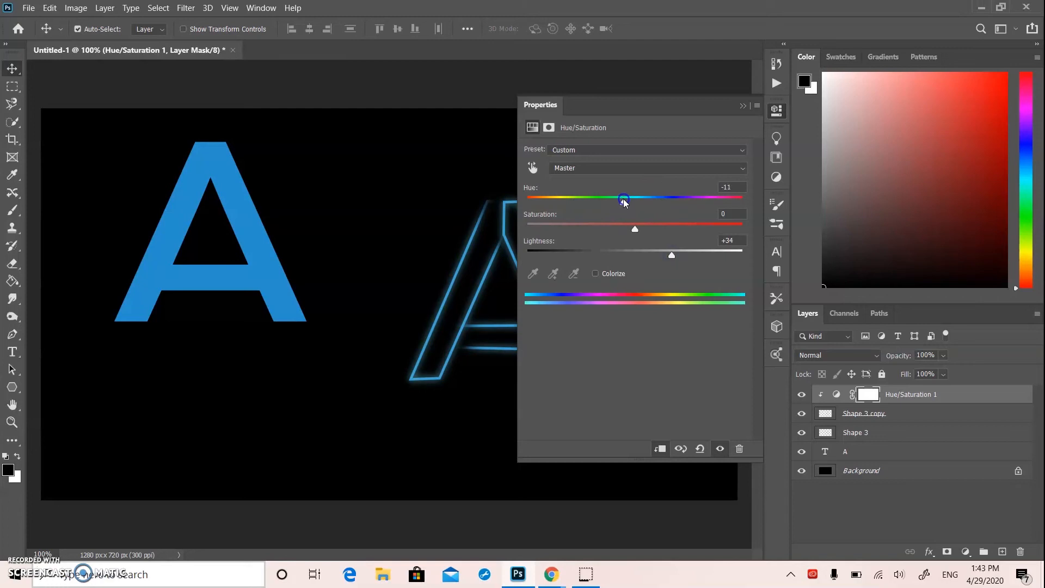
pyautogui.click(742, 106)
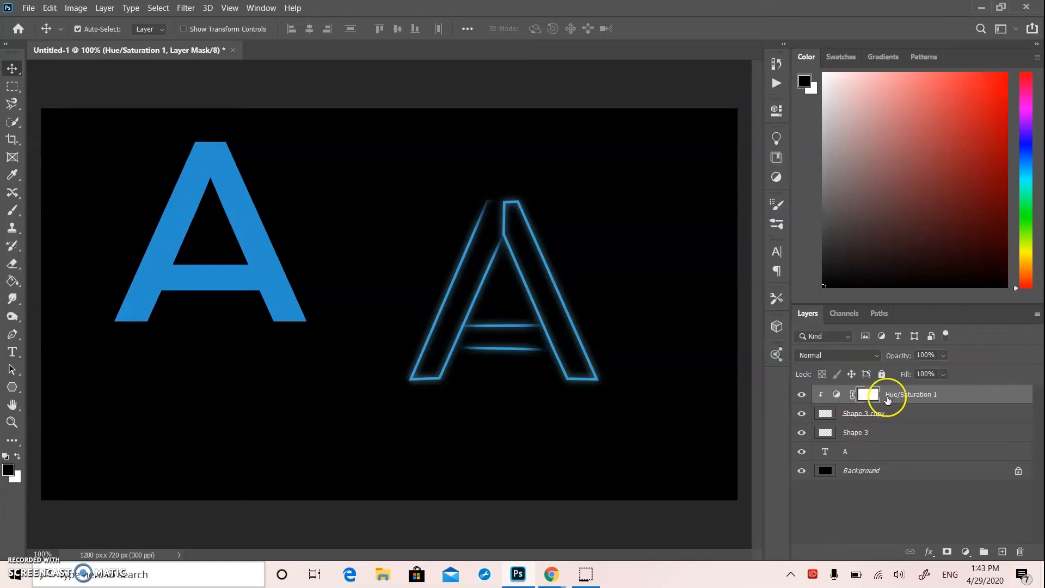
# Reorder the Hue/Saturation adjustment and the blurred Shape 3 copy together beneath the Shape 3 layer
pyautogui.keyDown('shift'); pyautogui.click(913, 416); pyautogui.keyUp('shift')
pyautogui.moveTo(920, 408); pyautogui.dragTo(902, 442)
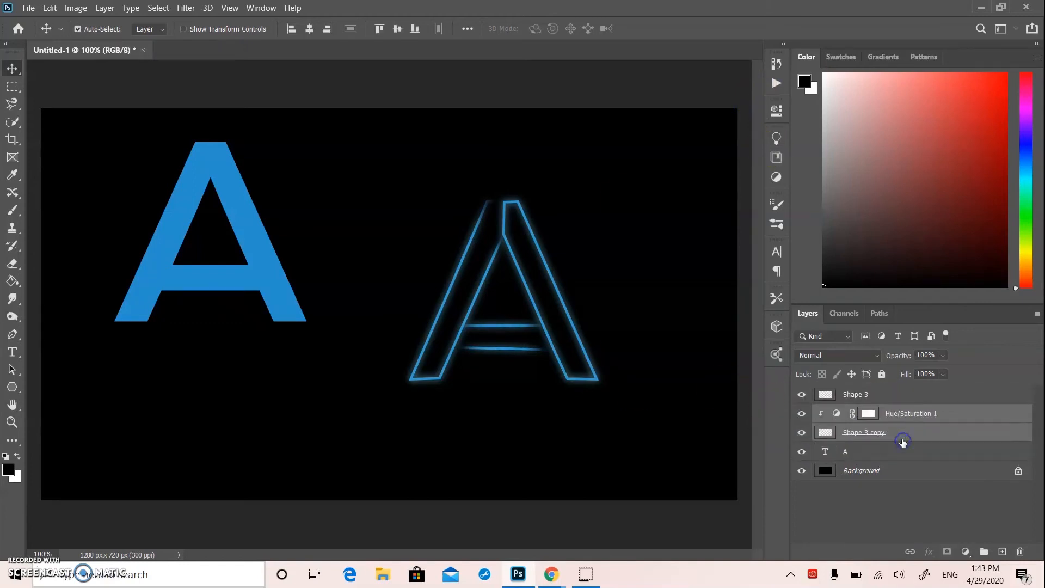
# Select the sharp outline and its blurred glow on the canvas and duplicate both, offset slightly down and to the left
pyautogui.click(680, 356)
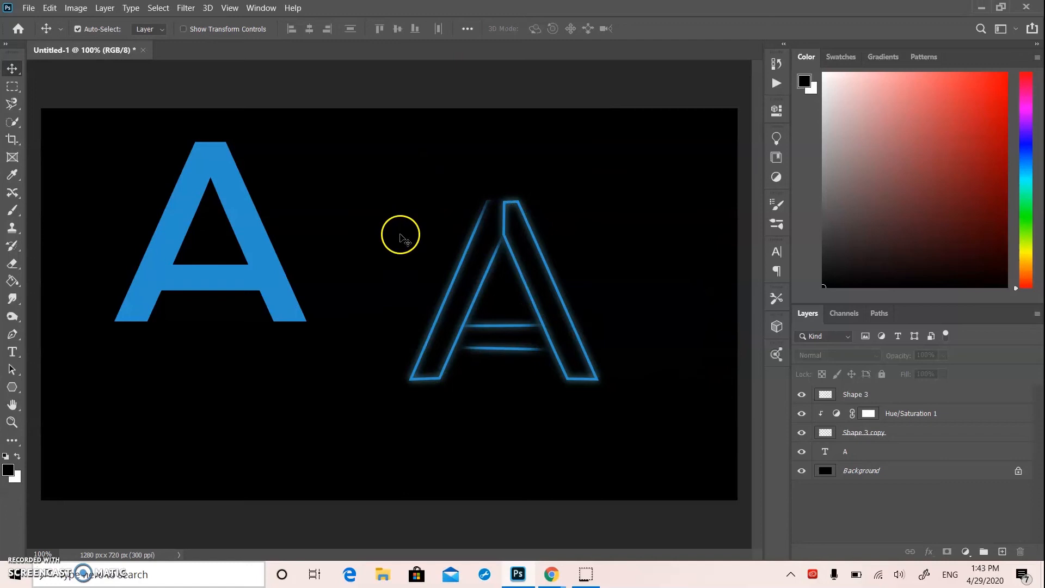
pyautogui.moveTo(397, 185); pyautogui.dragTo(652, 475)
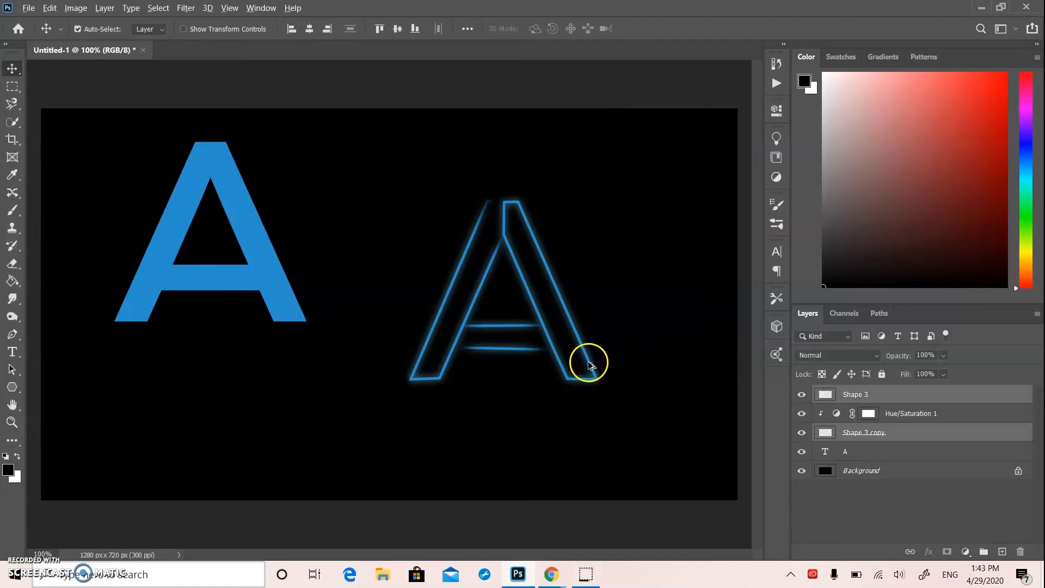
pyautogui.moveTo(590, 363)
pyautogui.mouseDown()
pyautogui.moveTo(558, 368)
pyautogui.moveTo(557, 379)
pyautogui.moveTo(574, 368)
pyautogui.mouseUp()
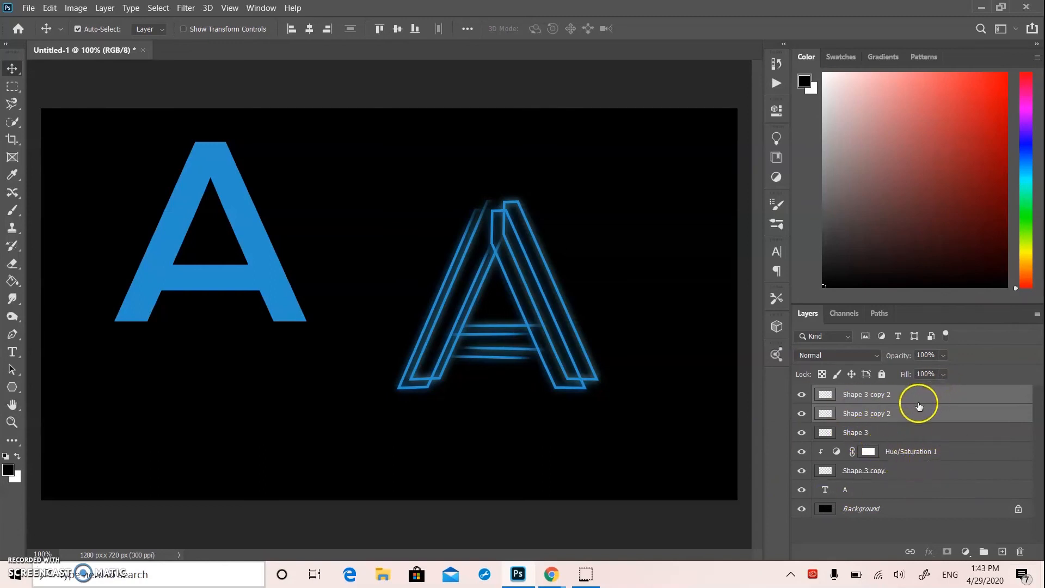
# Merge the Hue/Saturation 1 adjustment with the original blurred Shape 3 copy layer
pyautogui.click(888, 437)
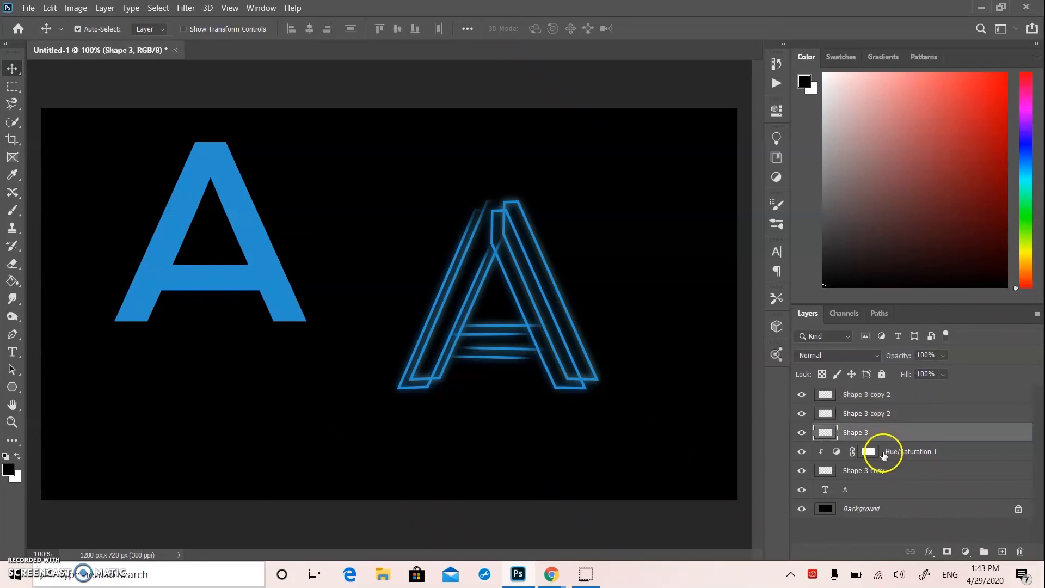
pyautogui.keyDown('shift'); pyautogui.click(883, 469); pyautogui.keyUp('shift')
pyautogui.rightClick(882, 470)
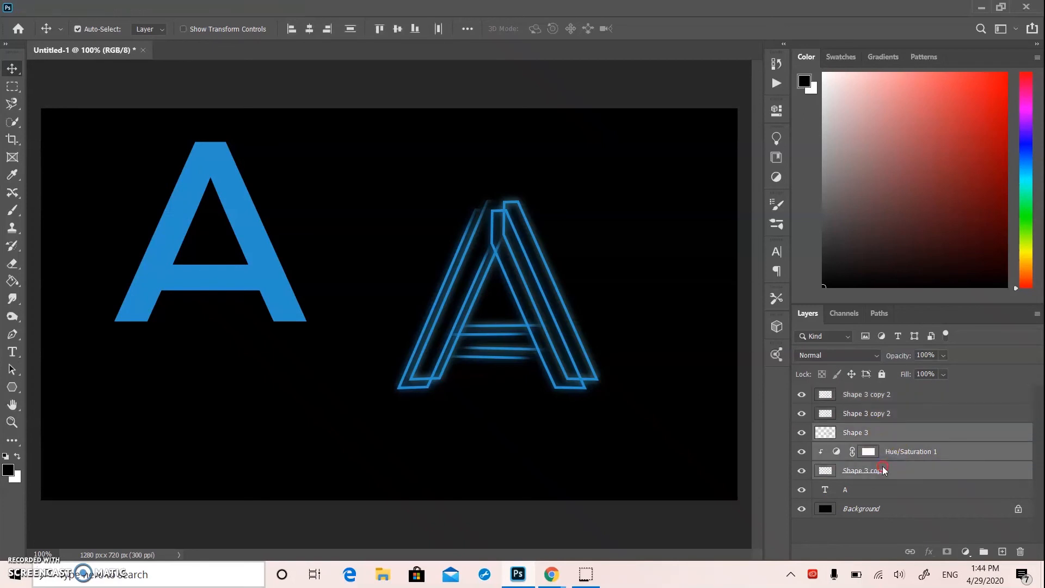
pyautogui.click(636, 457)
pyautogui.click(907, 447)
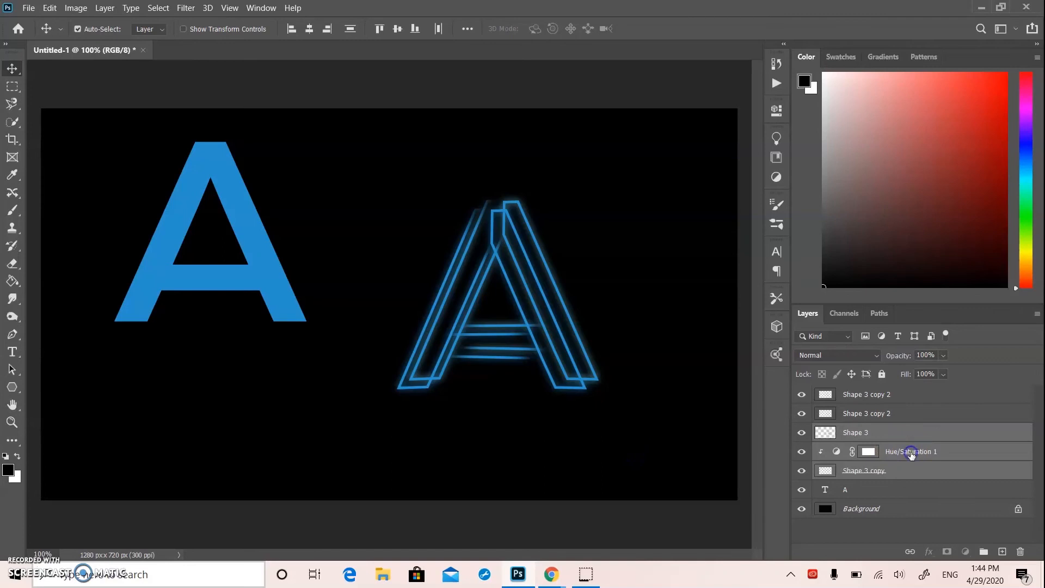
pyautogui.rightClick(919, 469)
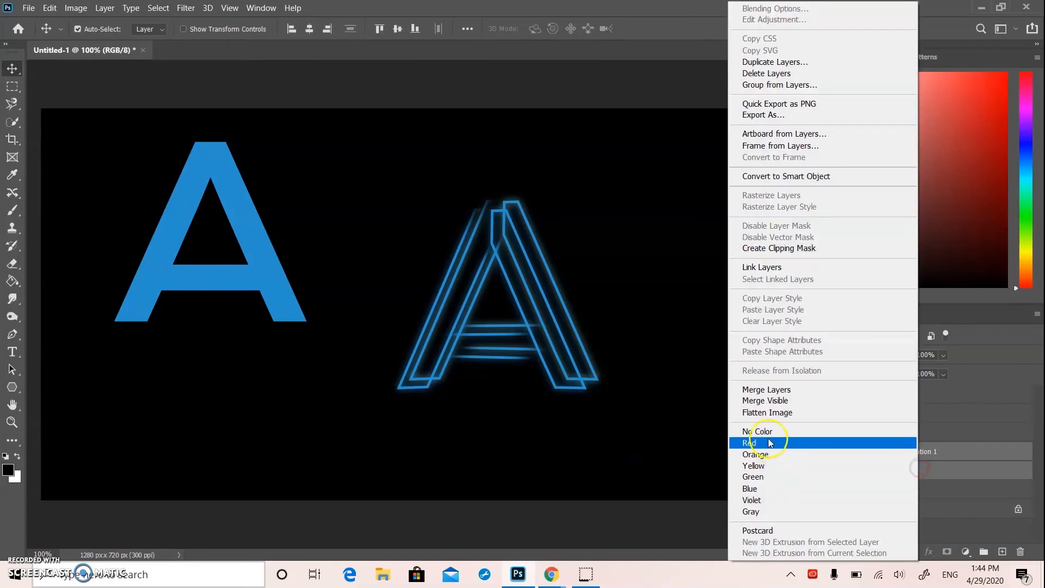
pyautogui.click(760, 392)
# Merge the Shape 3 outline with the color-adjusted glow layer beneath it
pyautogui.click(897, 433)
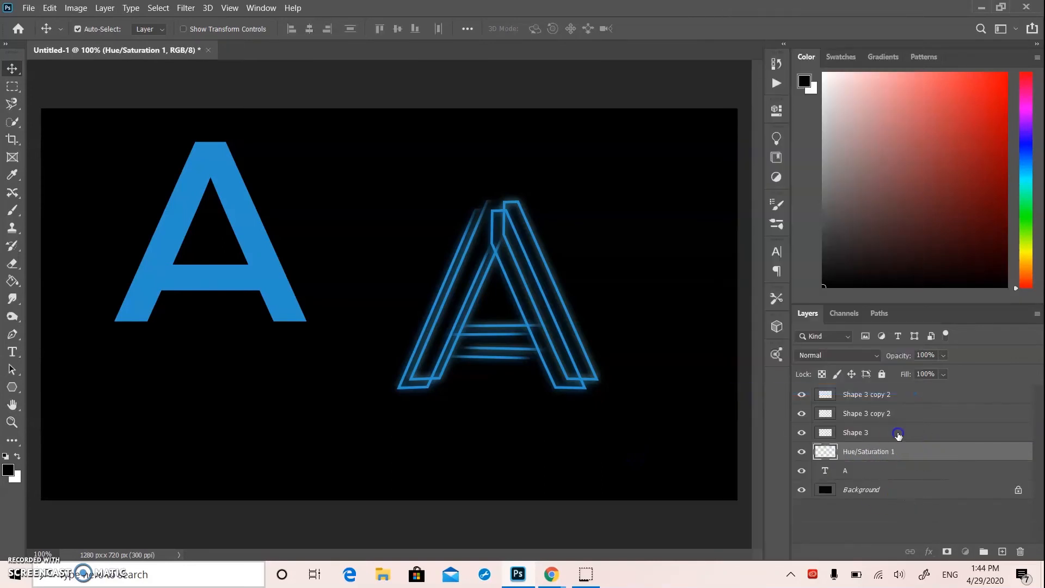
pyautogui.keyDown('ctrl'); pyautogui.click(895, 451); pyautogui.keyUp('ctrl')
pyautogui.rightClick(895, 451)
pyautogui.click(727, 390)
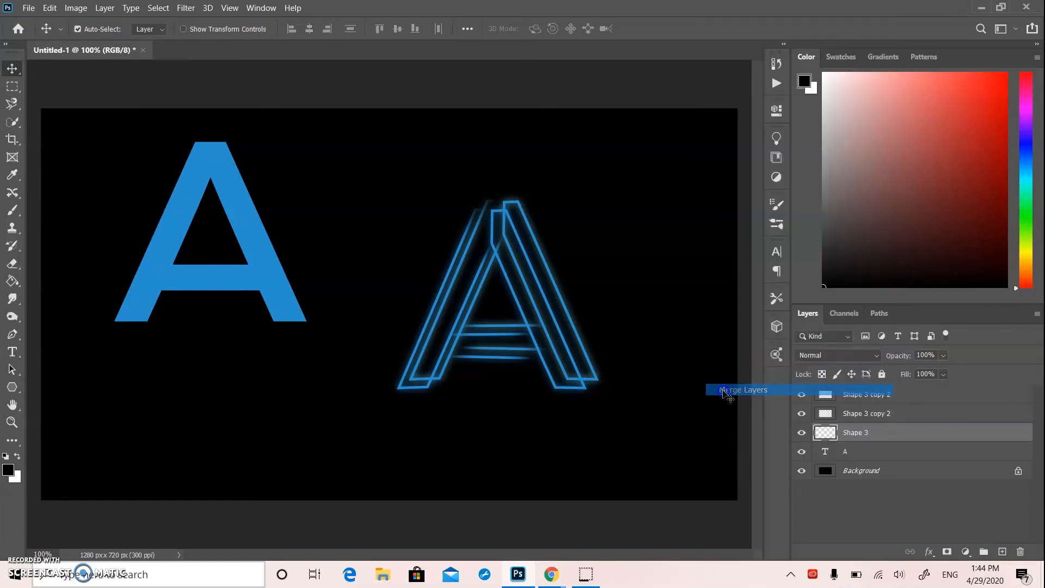
# Move the merged glowing A up to the canvas's right edge, apart from its duplicate, and select the duplicate
pyautogui.moveTo(588, 357); pyautogui.dragTo(730, 308)
pyautogui.click(519, 325)
pyautogui.moveTo(522, 317)
pyautogui.mouseDown()
pyautogui.moveTo(458, 359)
pyautogui.moveTo(532, 317)
pyautogui.mouseUp()
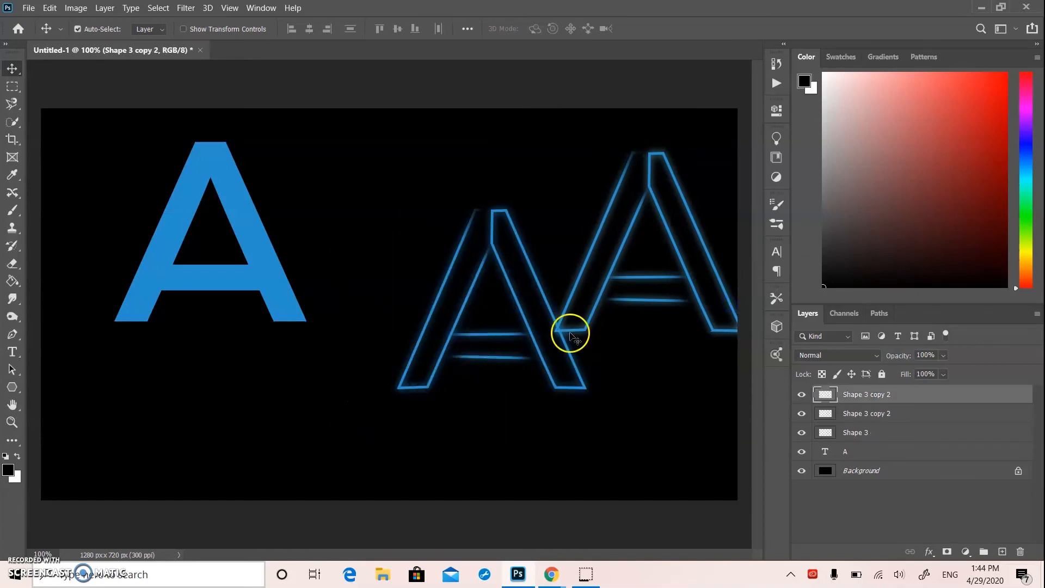
# Merge the two Shape 3 copy 2 layers into a single layer
pyautogui.keyDown('ctrl'); pyautogui.click(857, 415); pyautogui.keyUp('ctrl')
pyautogui.rightClick(857, 415)
pyautogui.click(702, 390)
# Reposition the merged duplicate A to the left, between the solid blue A and the other glowing A
pyautogui.moveTo(545, 305); pyautogui.dragTo(483, 368)
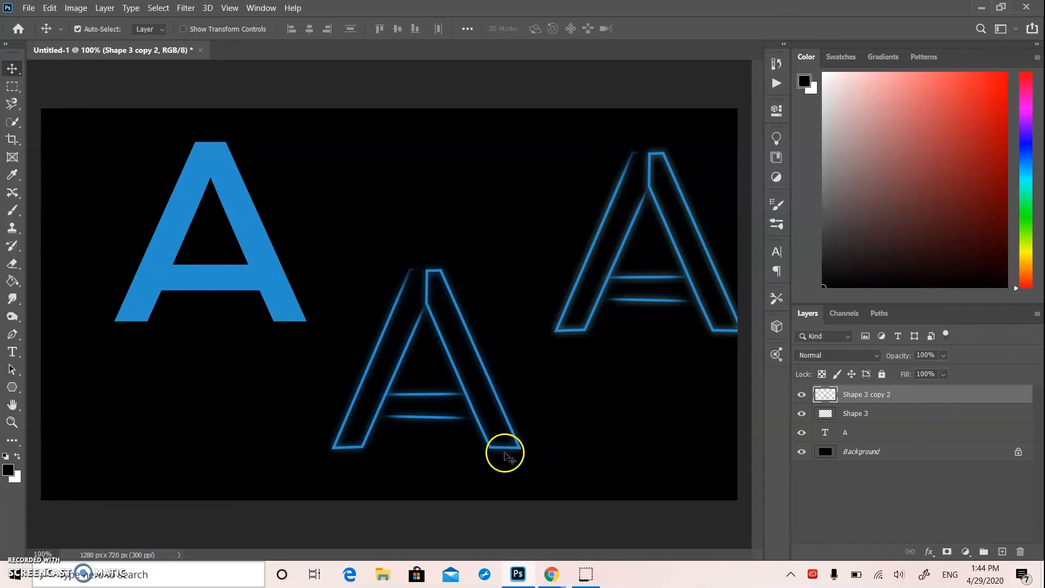
pyautogui.hotkey('ctrl', 'z')
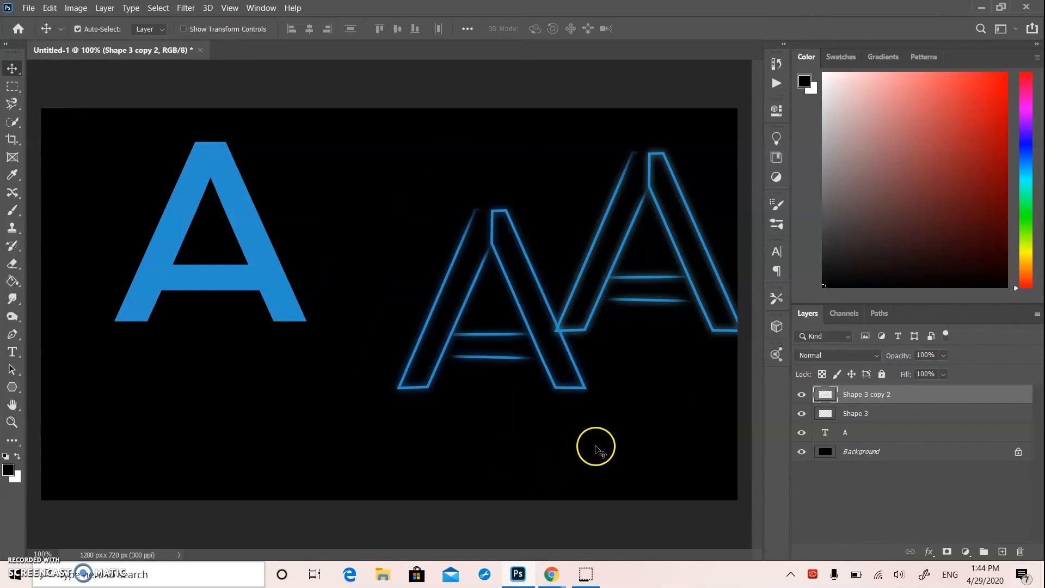
pyautogui.moveTo(574, 366); pyautogui.dragTo(517, 376)
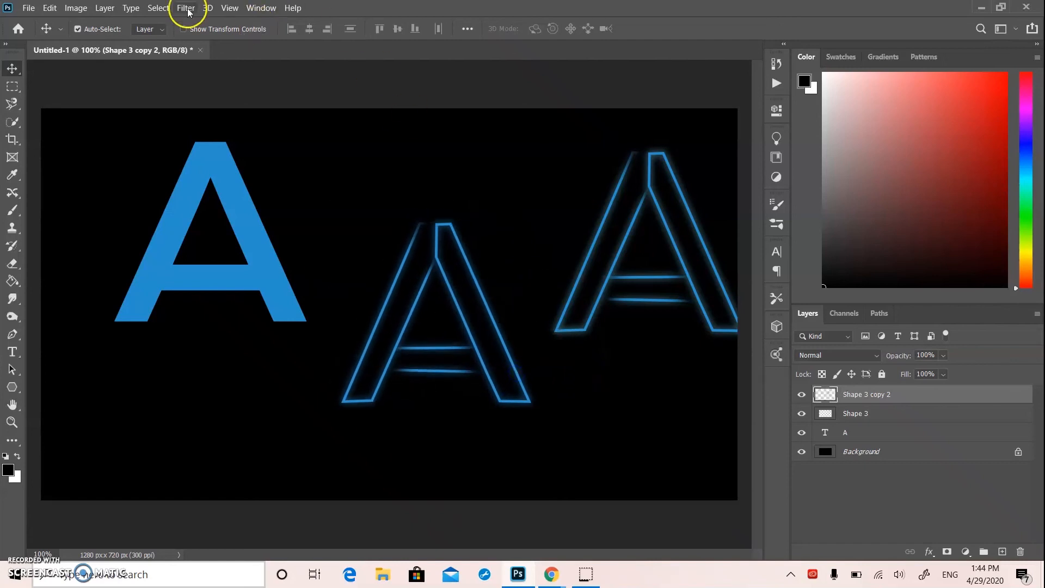
# Add a Hue/Saturation adjustment layer clipped to the Shape 3 copy 2 layer
pyautogui.click(255, 9)
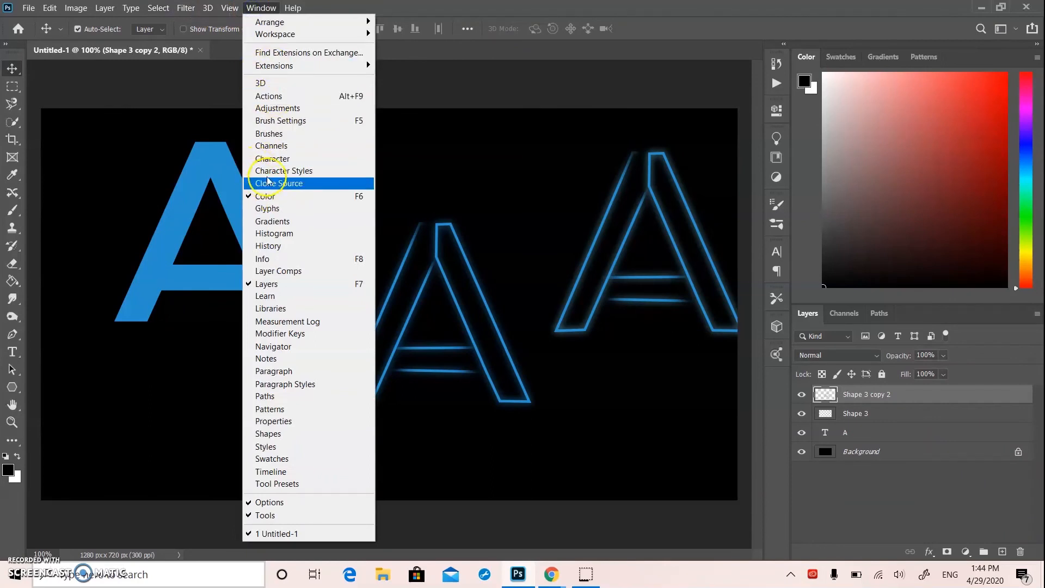
pyautogui.click(293, 112)
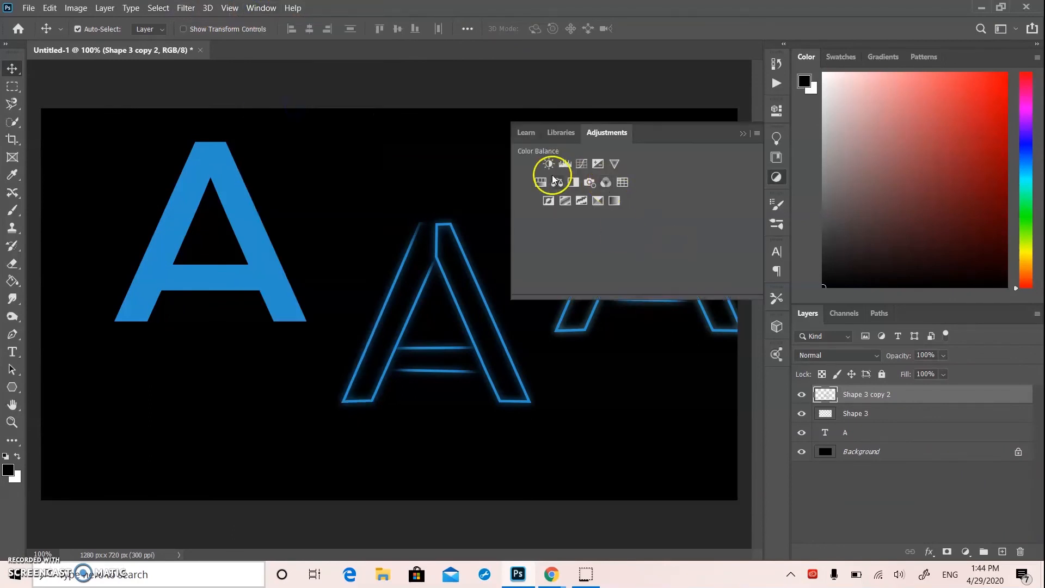
pyautogui.click(540, 182)
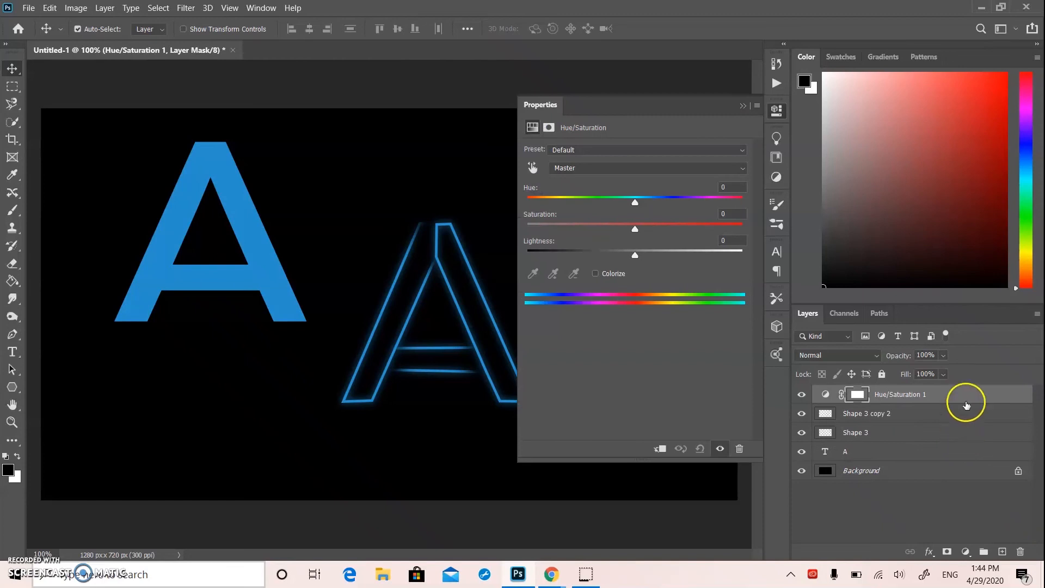
pyautogui.keyDown('alt'); pyautogui.click(942, 403); pyautogui.keyUp('alt')
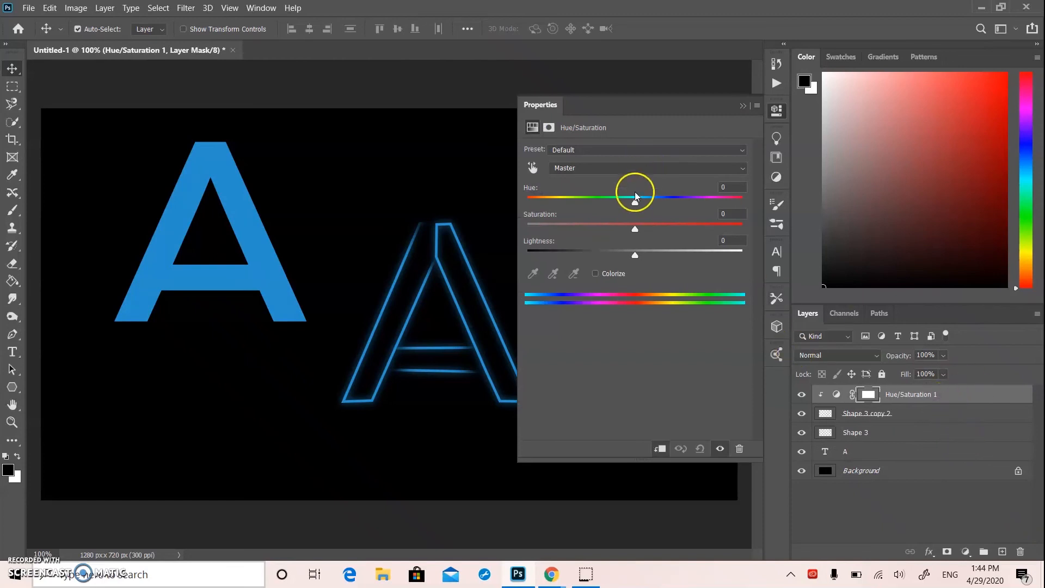
# Recolor the middle neon A yellow with Hue -149, Saturation +33 and Lightness +16, and collapse the adjustment settings
pyautogui.moveTo(634, 203); pyautogui.dragTo(543, 205)
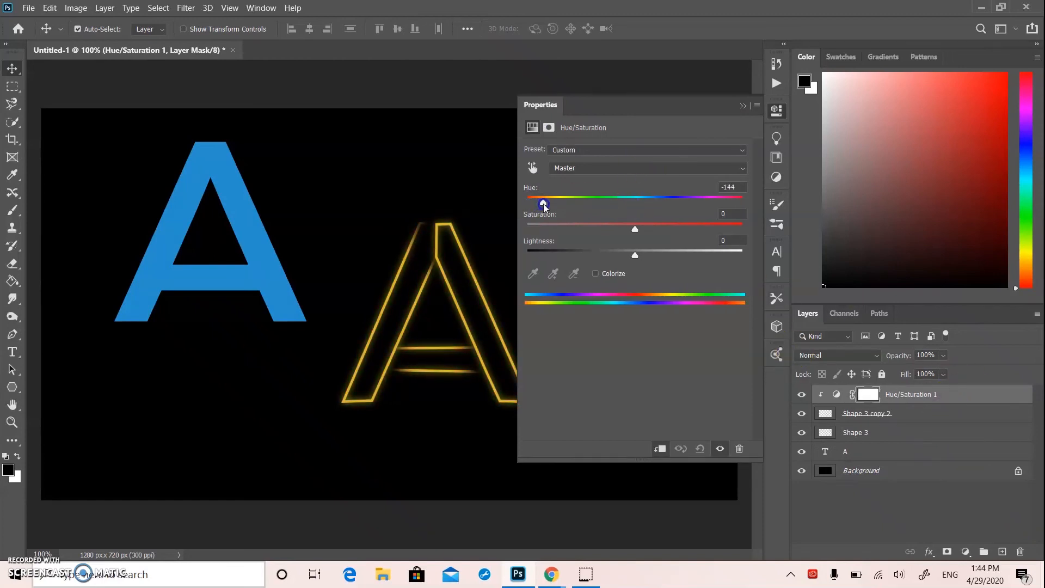
pyautogui.moveTo(634, 255); pyautogui.dragTo(669, 257)
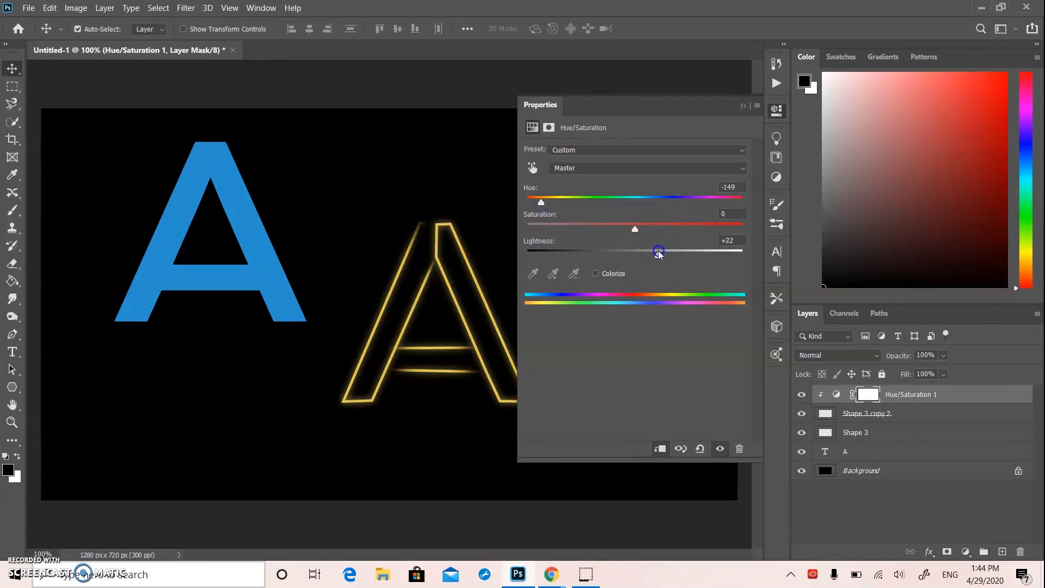
pyautogui.moveTo(636, 227); pyautogui.dragTo(685, 227)
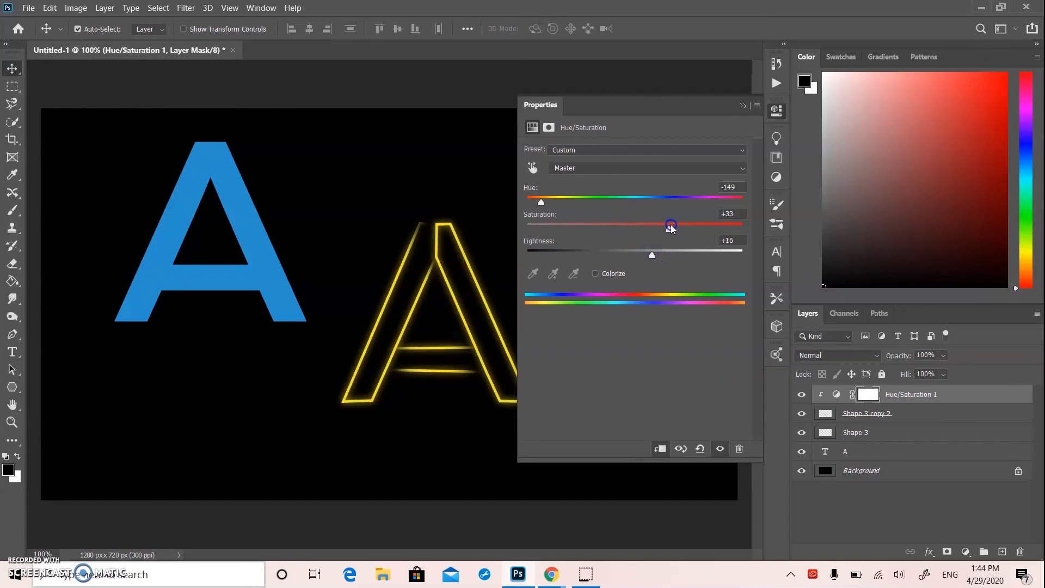
pyautogui.click(742, 106)
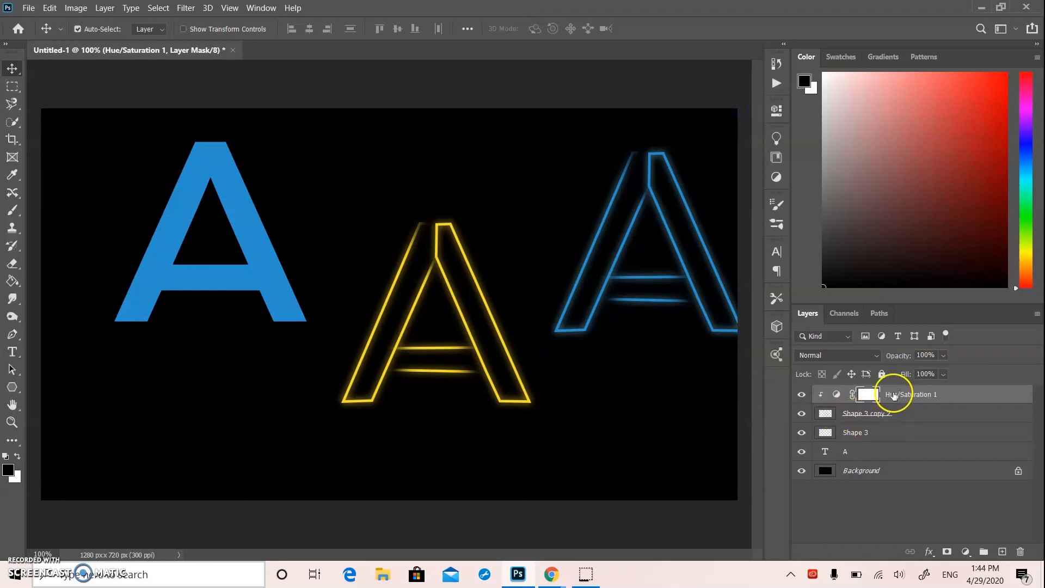
# Merge the Hue/Saturation 1 adjustment with the Shape 3 copy 2 layer
pyautogui.keyDown('shift'); pyautogui.click(891, 415); pyautogui.keyUp('shift')
pyautogui.rightClick(890, 414)
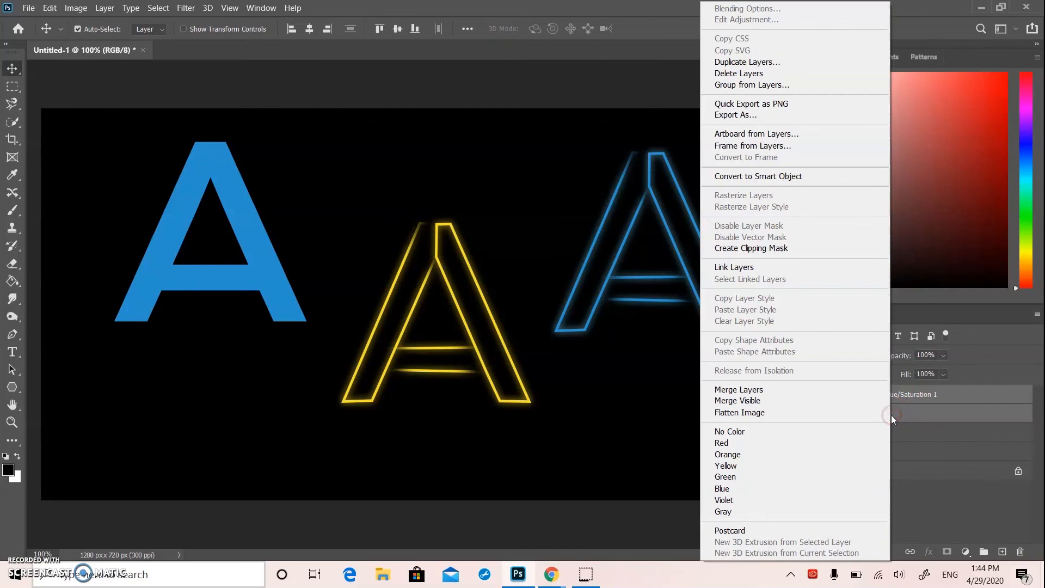
pyautogui.click(801, 391)
# Place the yellow A over the blue neon A and move both outlines together beside the solid blue A
pyautogui.moveTo(503, 346); pyautogui.dragTo(699, 283)
pyautogui.moveTo(490, 140); pyautogui.dragTo(706, 316)
pyautogui.moveTo(689, 282); pyautogui.dragTo(499, 283)
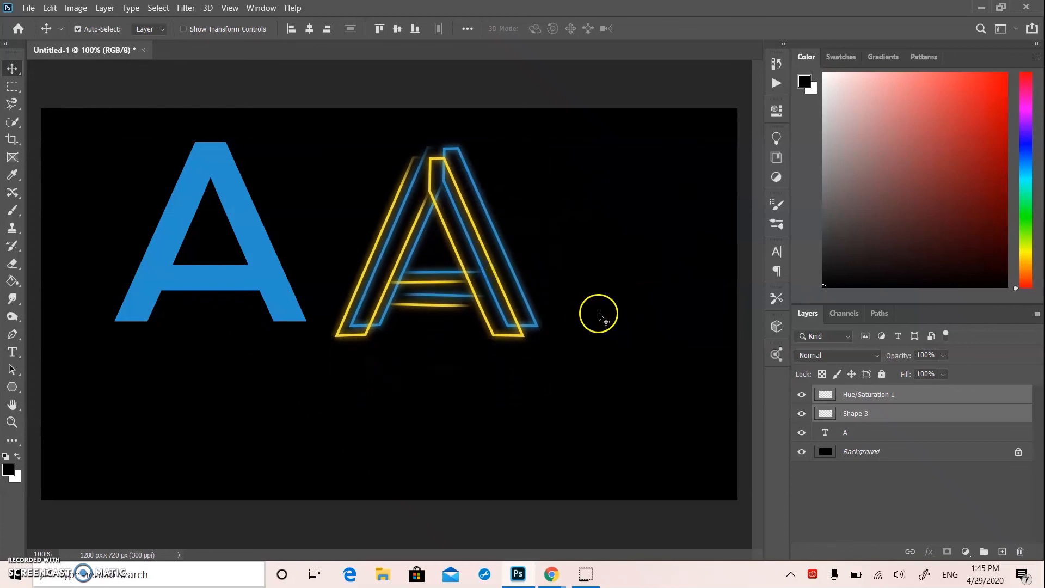
pyautogui.moveTo(465, 207); pyautogui.dragTo(466, 206)
# Fine-tune the yellow A so it sits slightly left of and below the blue neon A as an offset double outline
pyautogui.click(616, 281)
pyautogui.moveTo(502, 298); pyautogui.dragTo(520, 298)
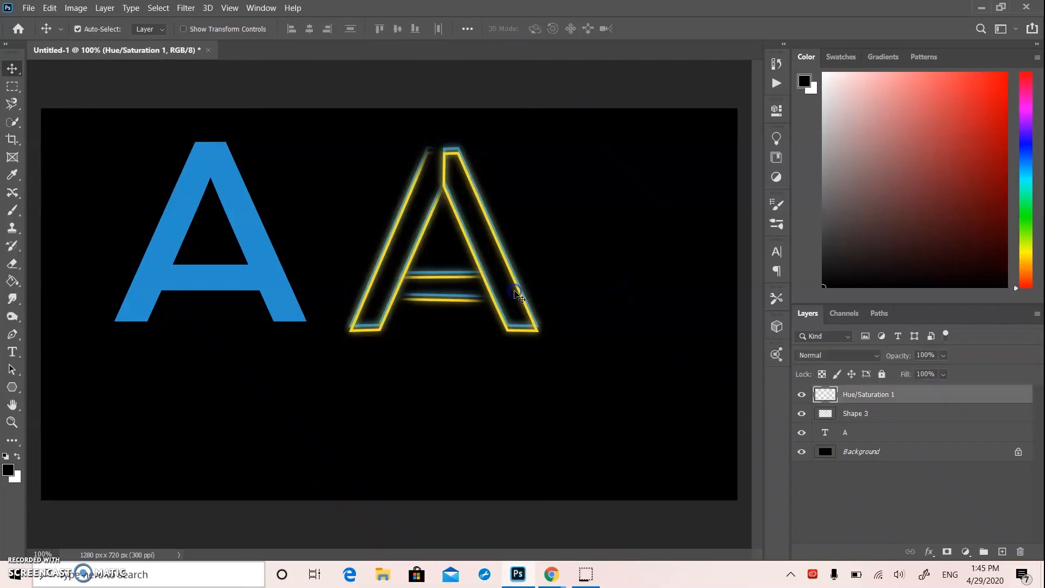
pyautogui.press('Left')
pyautogui.press('Left')
pyautogui.press('Left')
pyautogui.press('Left')
pyautogui.press('Left')
pyautogui.press('Left')
pyautogui.press('Left')
pyautogui.press('Left')
pyautogui.press('Left')
pyautogui.press('Left')
pyautogui.press('Left')
pyautogui.press('Left')
pyautogui.press('Left')
pyautogui.press('Left')
pyautogui.press('Left')
pyautogui.press('Left')
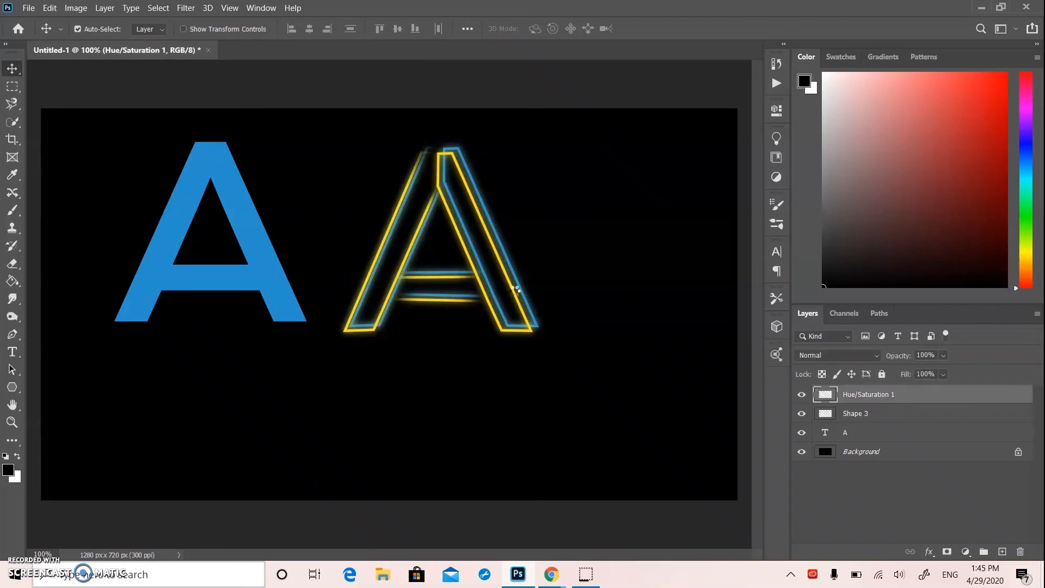
pyautogui.press('Down')
pyautogui.press('Down')
pyautogui.press('Right')
pyautogui.press('Right')
pyautogui.press('Right')
pyautogui.press('Right')
pyautogui.press('Right')
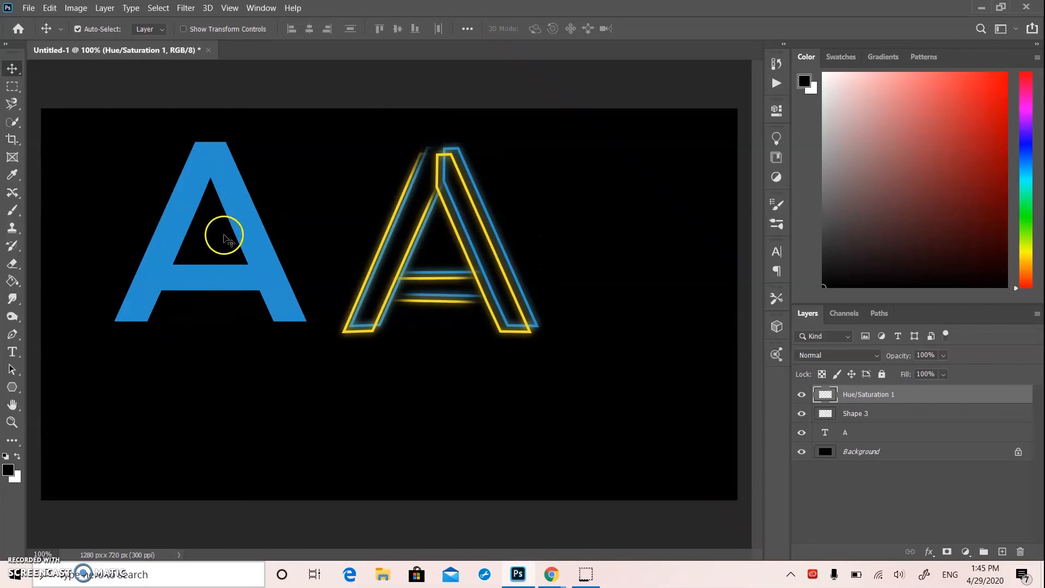
# Delete the solid blue A text layer and move both neon A outlines together to the center of the canvas
pyautogui.moveTo(250, 230); pyautogui.dragTo(226, 291)
pyautogui.press('Delete')
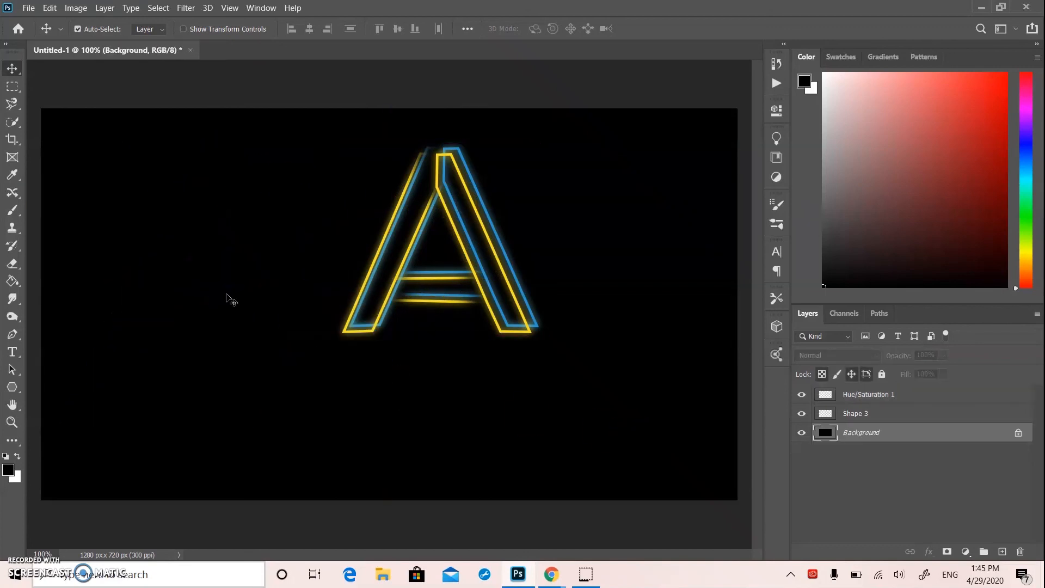
pyautogui.hotkey('ctrl', 'alt', 'a')
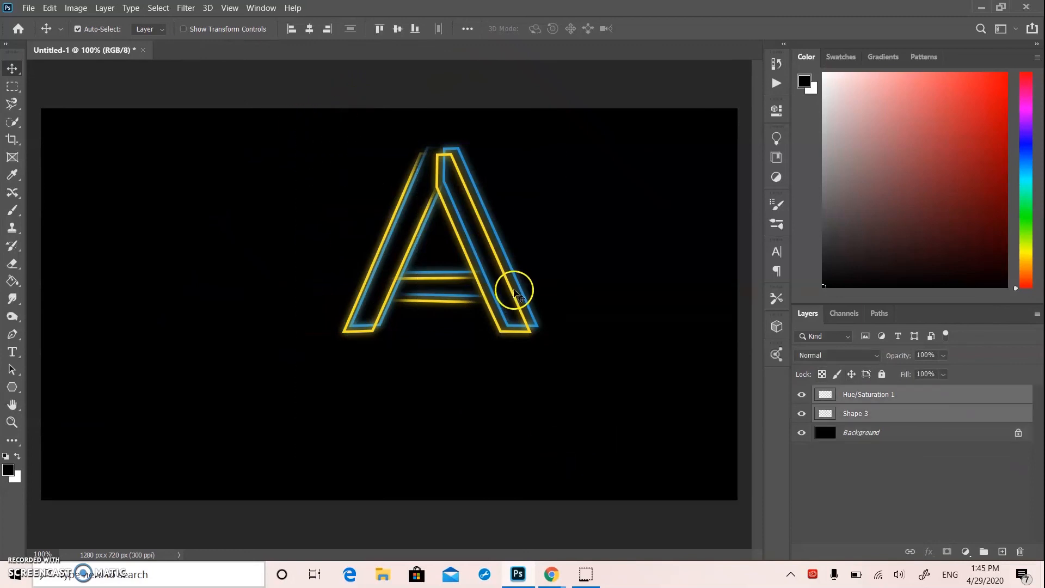
pyautogui.moveTo(515, 292); pyautogui.dragTo(465, 317)
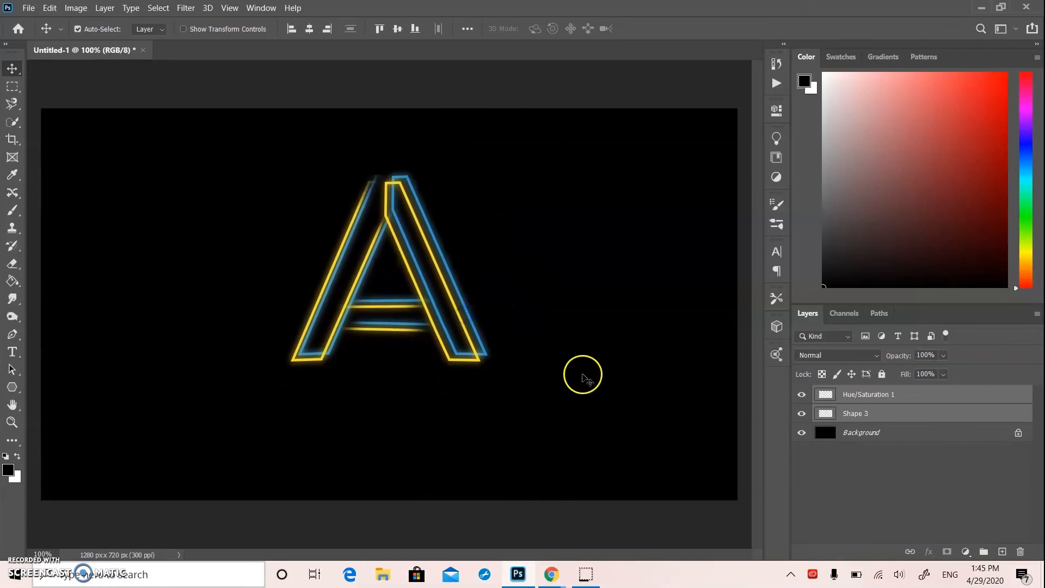
# Merge the yellow and blue neon A layers into one layer and deselect it
pyautogui.rightClick(918, 415)
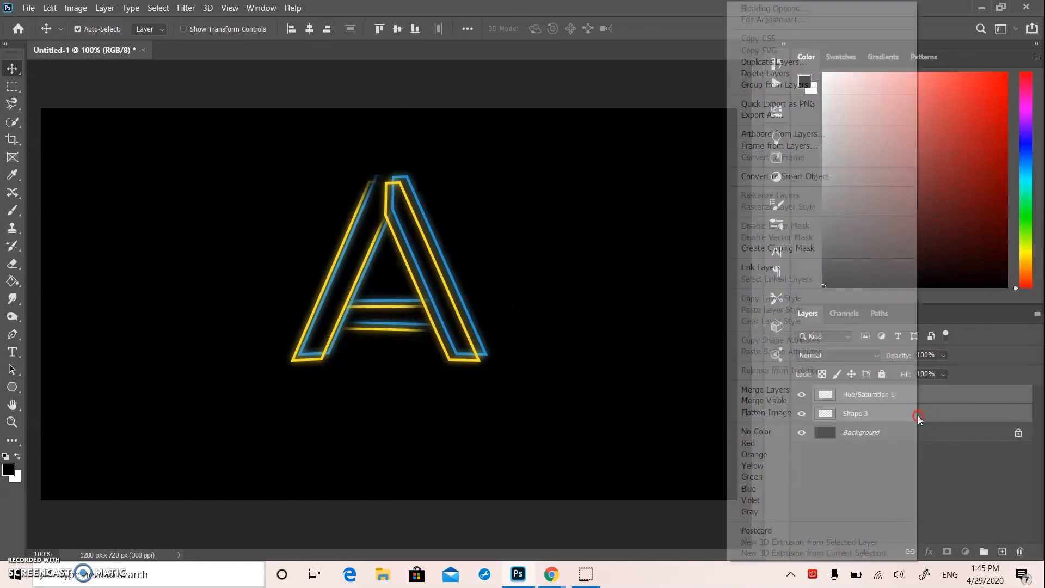
pyautogui.click(816, 389)
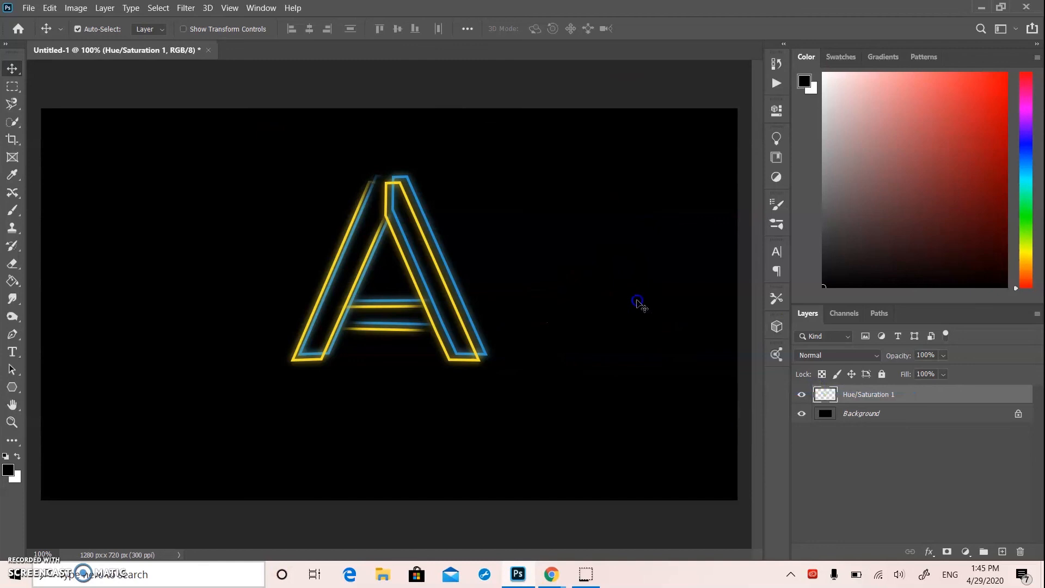
pyautogui.click(638, 297)
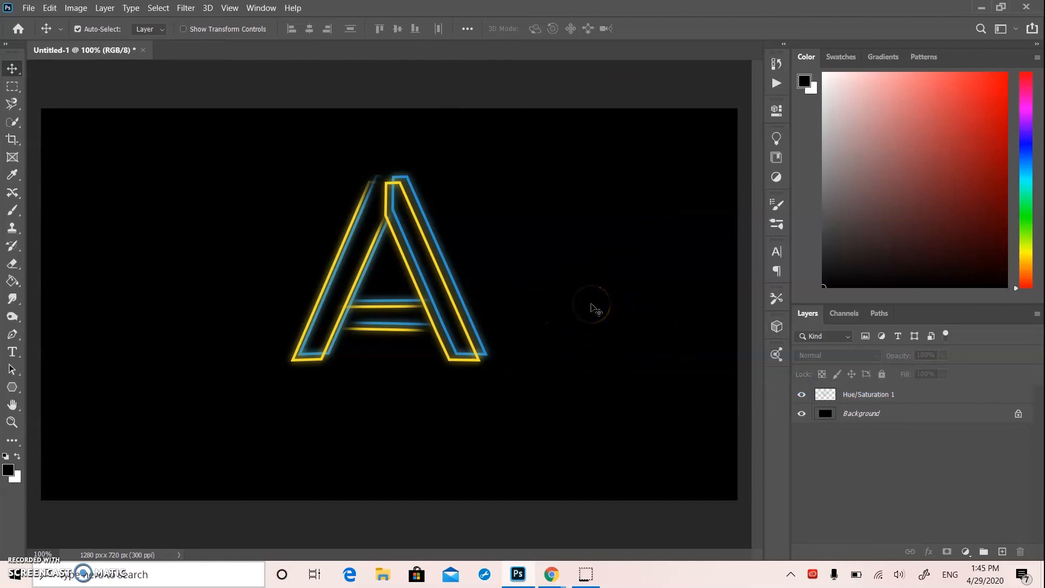